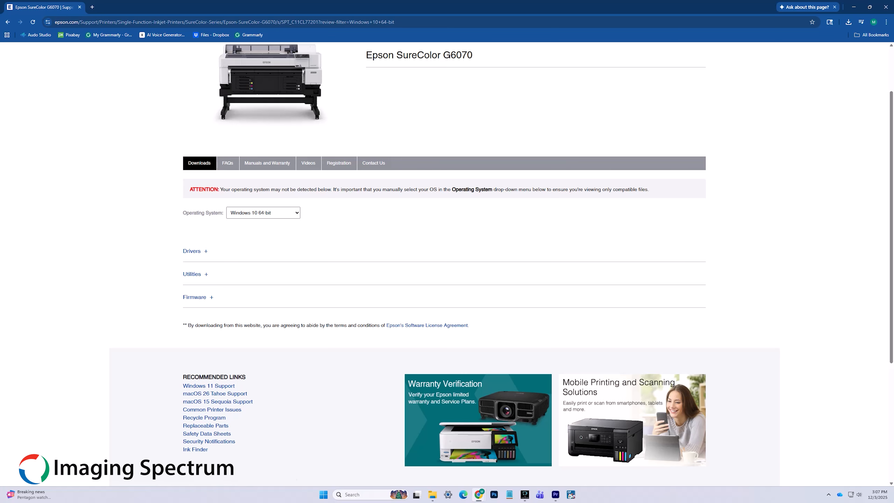
Expand the Drivers, Utilities and Firmware download sections on the G6070 support page
click(192, 251)
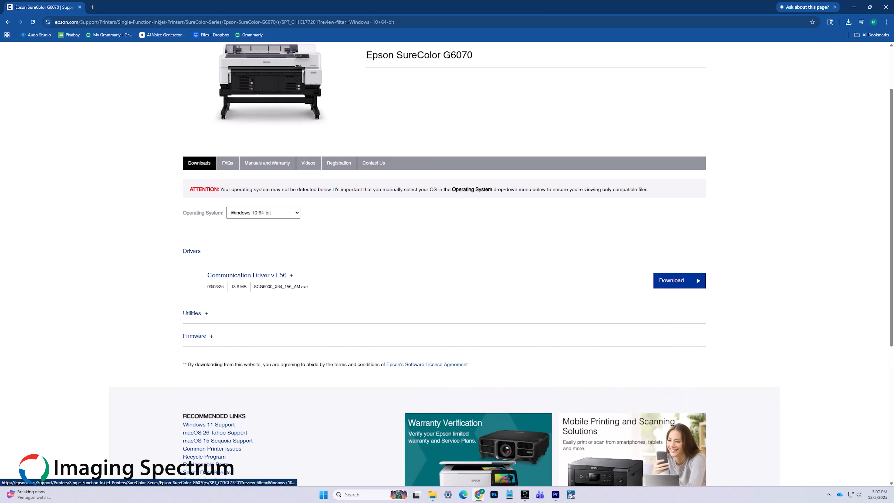
click(192, 314)
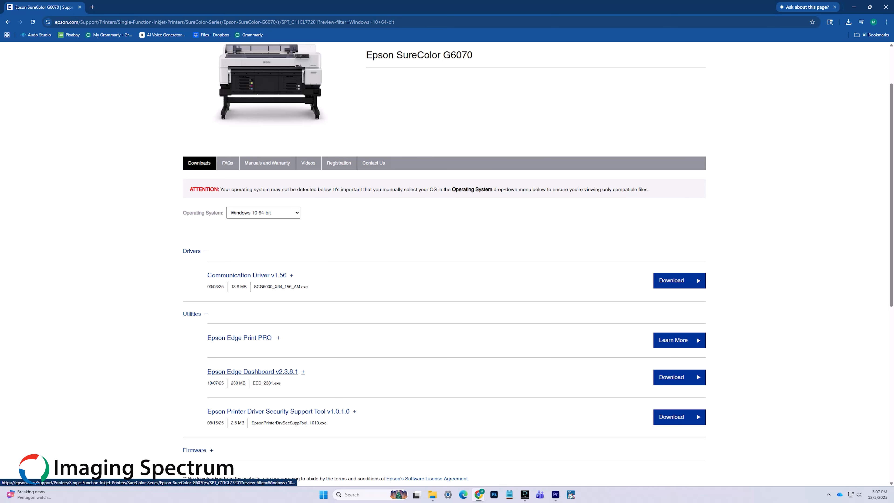
scroll(210, 375, down, 2)
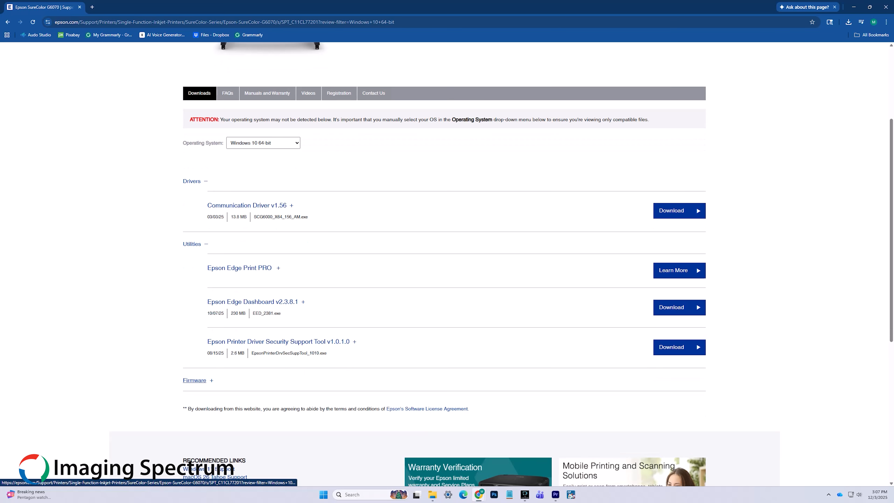
click(194, 380)
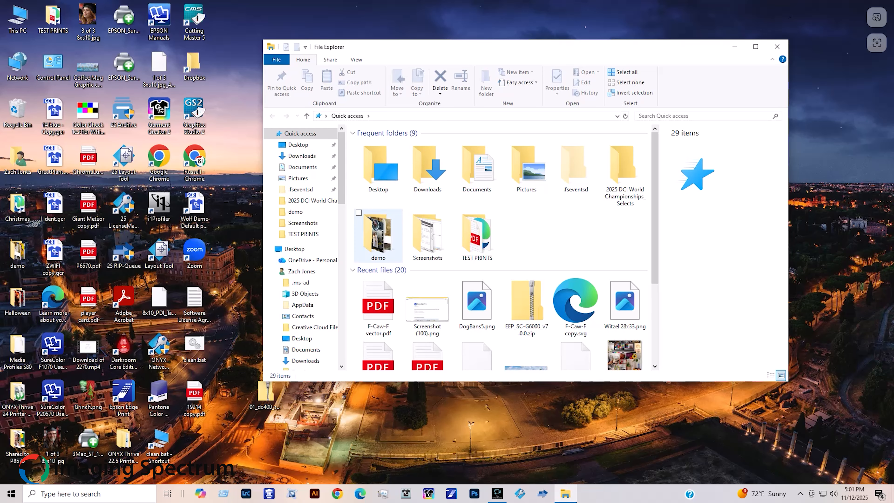
Run the SCG6000_X64_156_AM.exe installer from Downloads and confirm its setup prompt
click(302, 156)
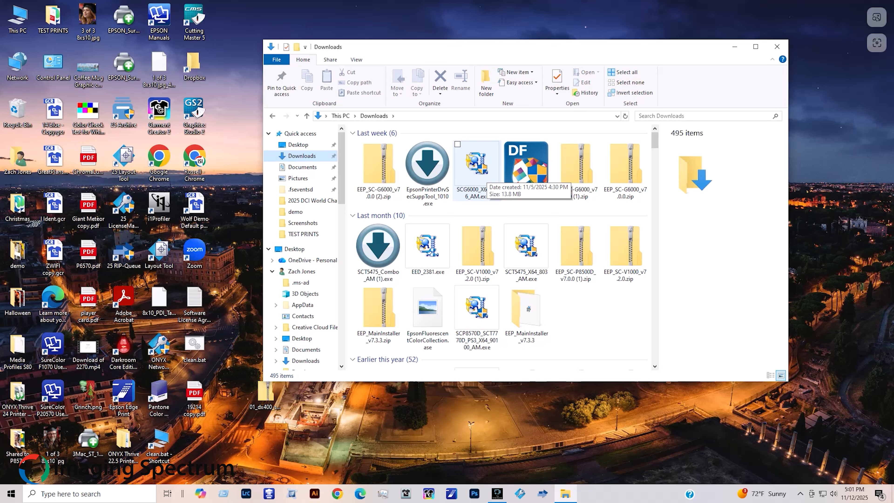
click(477, 165)
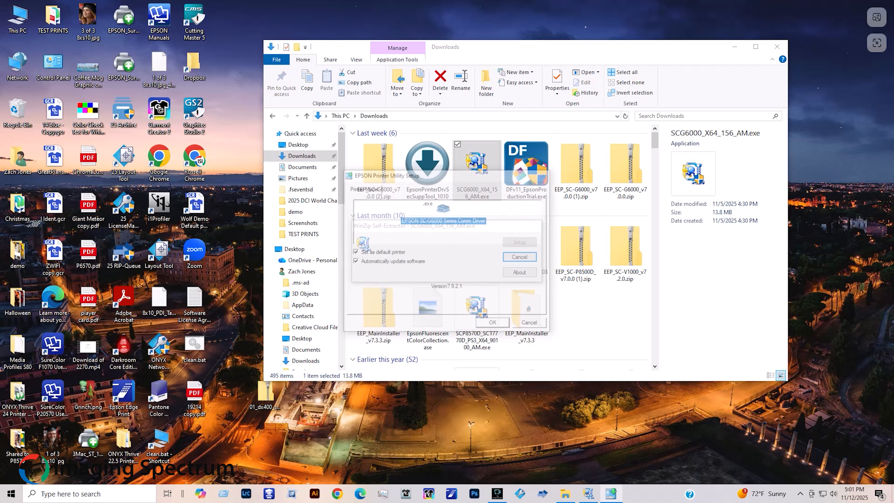
key(Return)
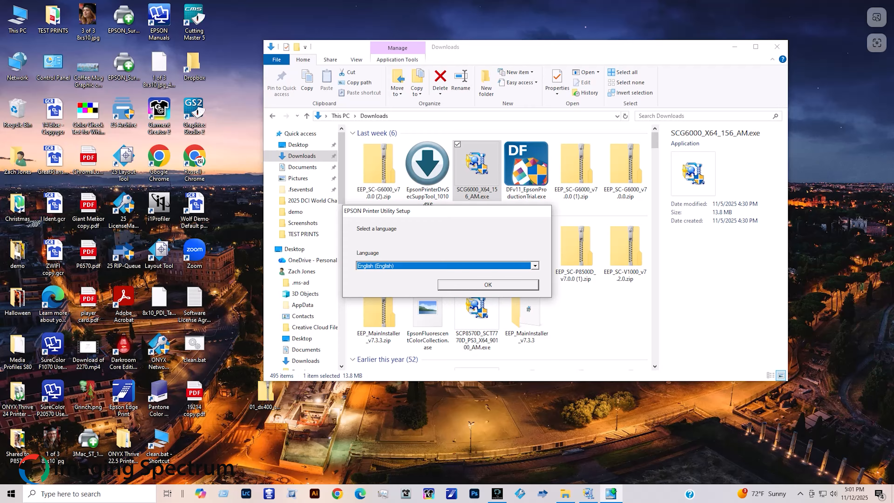
Install the driver in English with a Network connection on the SC-G6000 Series port
key(Return)
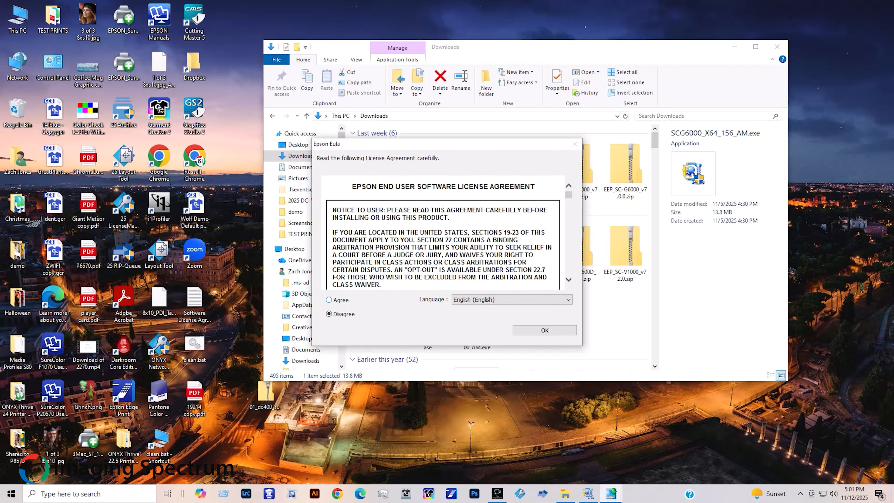
key(Return)
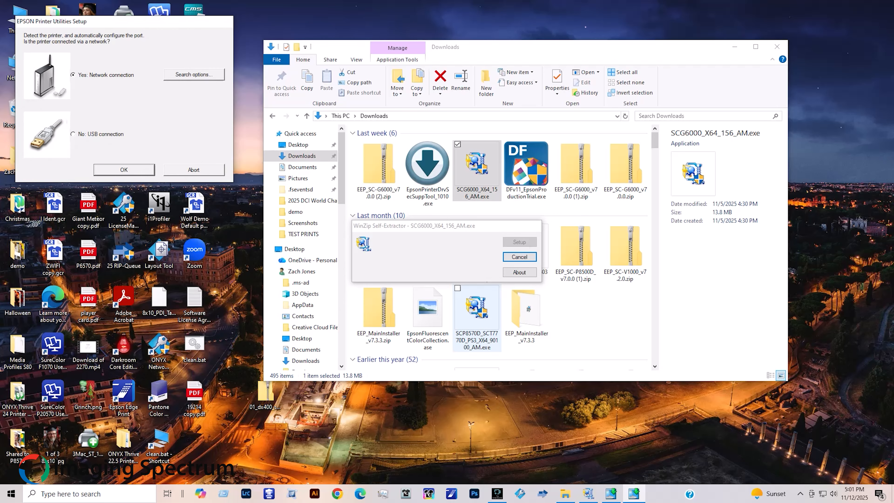
key(Return)
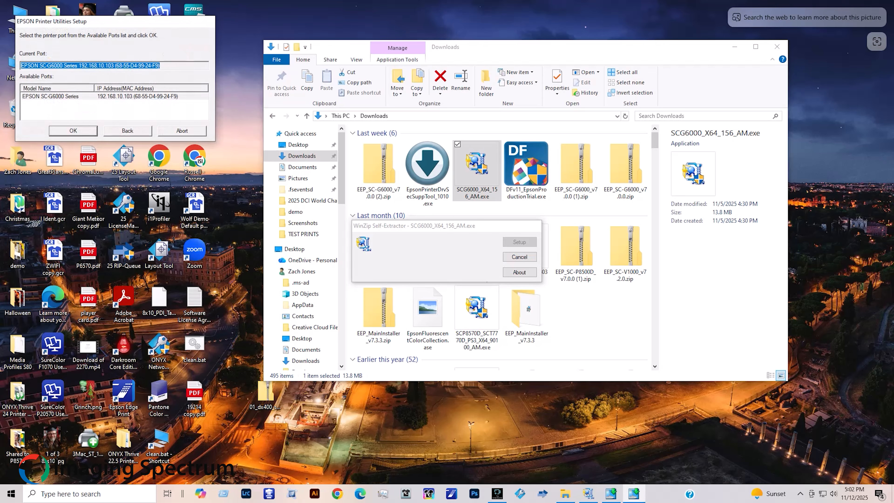
click(70, 96)
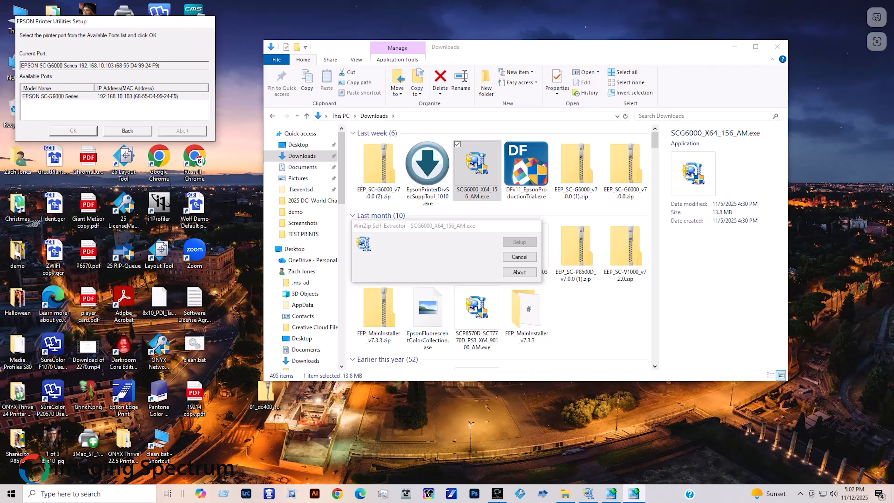
key(Return)
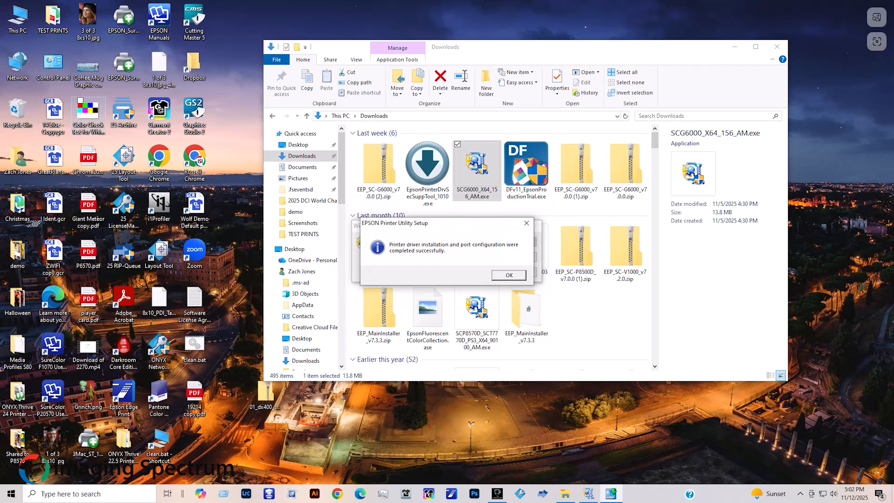
click(509, 275)
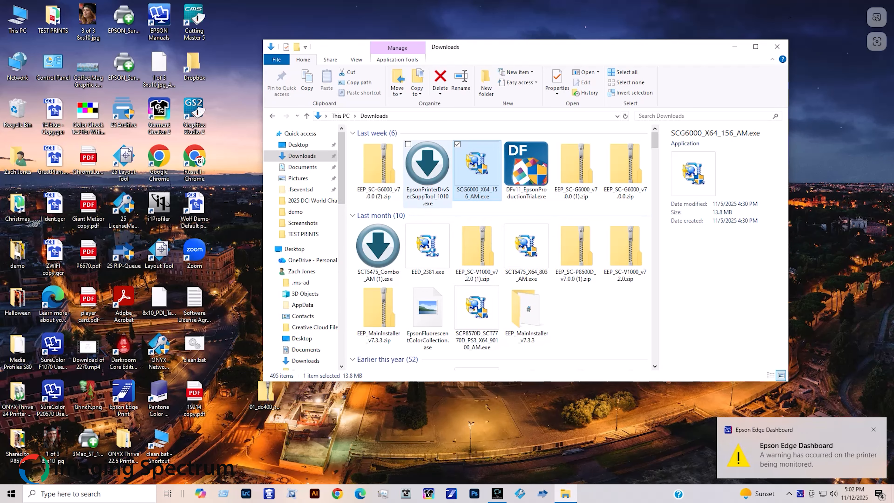
Run EpsonPrinterDrvSecSuppTool_1010.exe and choose Repair for the existing installation
double_click(426, 187)
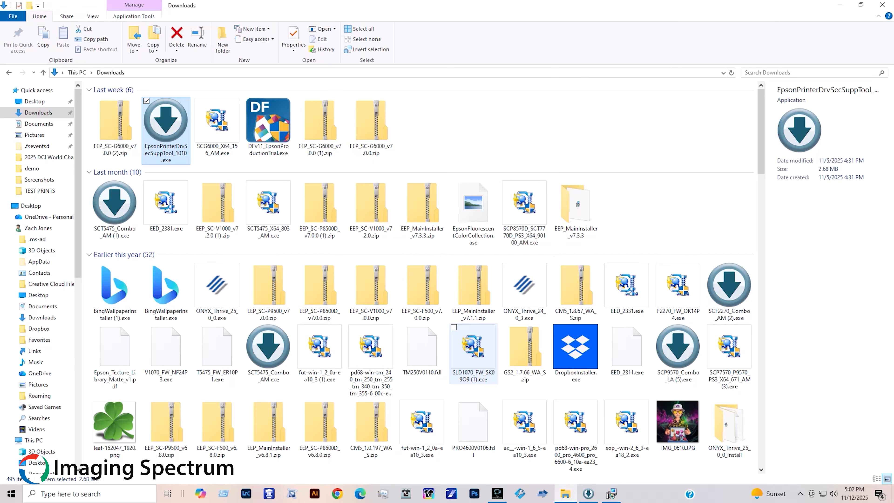
click(612, 494)
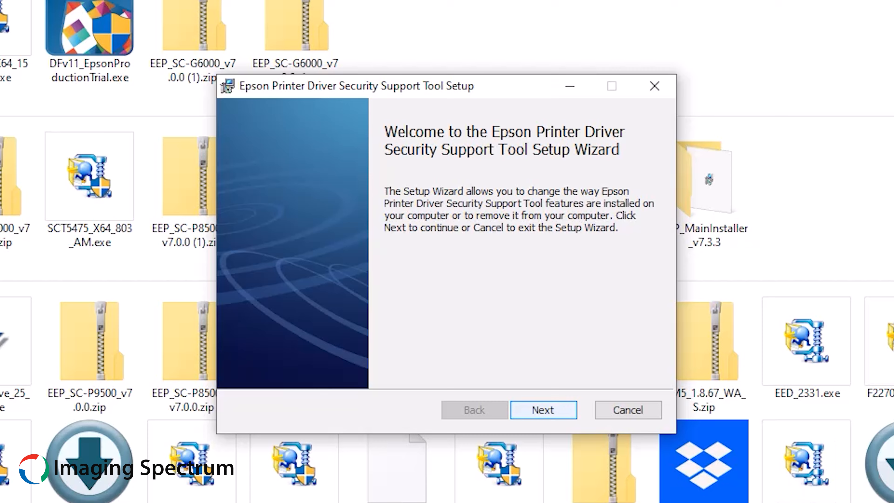
click(544, 411)
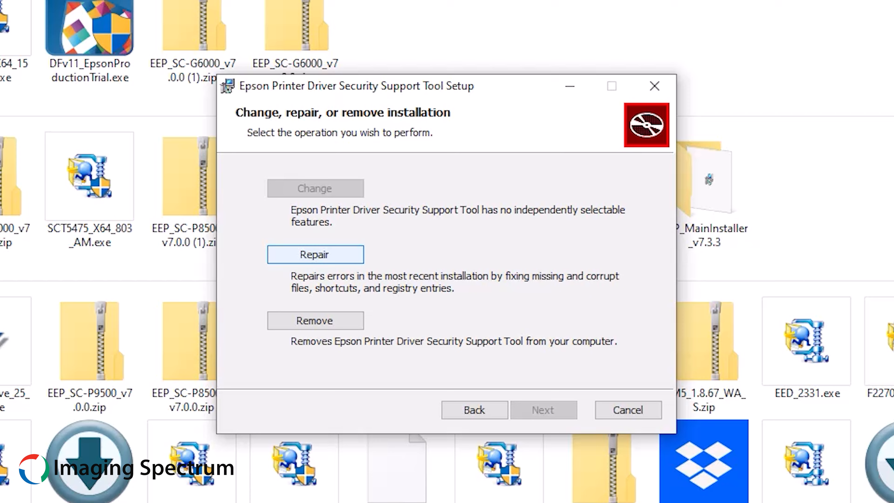
click(315, 255)
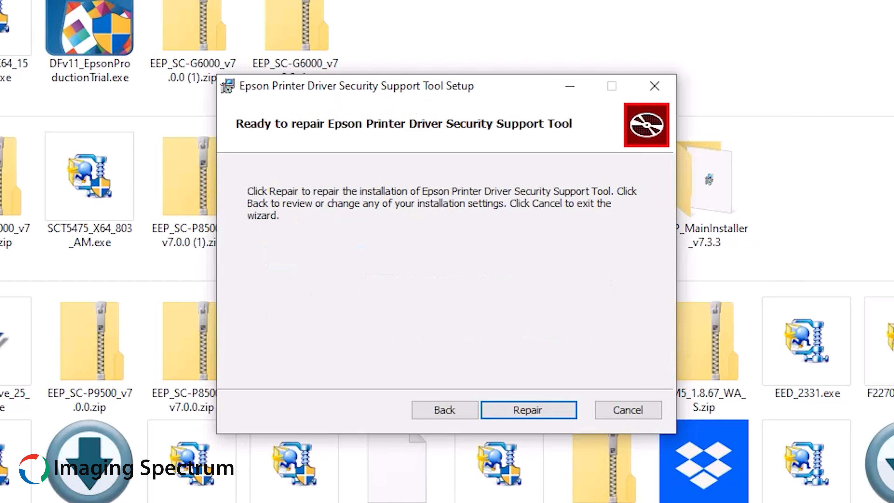
key(Return)
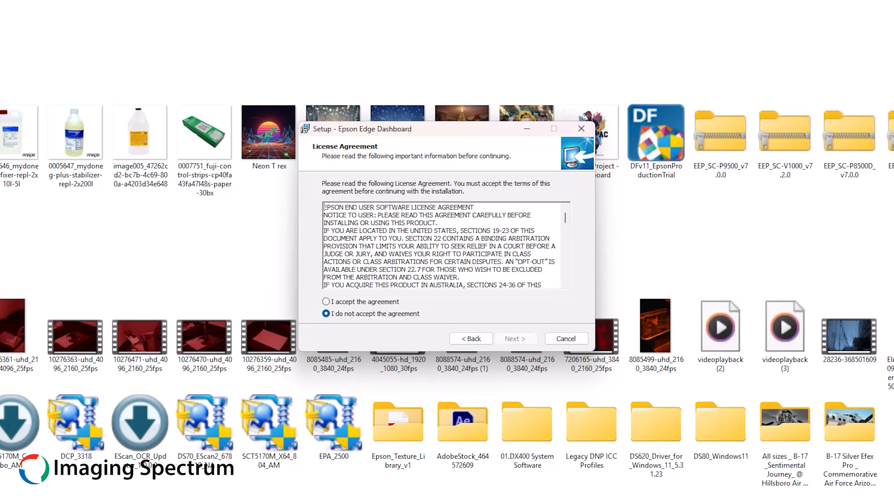
Select 'I accept the agreement' on the Edge Dashboard License Agreement page
click(326, 301)
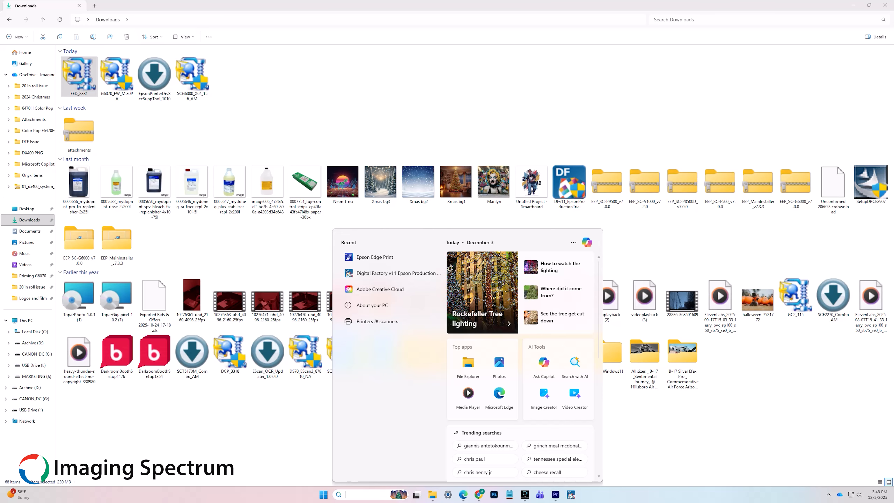
Launch Epson Edge Dashboard from a Start search and open its top-left hamburger menu
text(Epson Edge Dash)
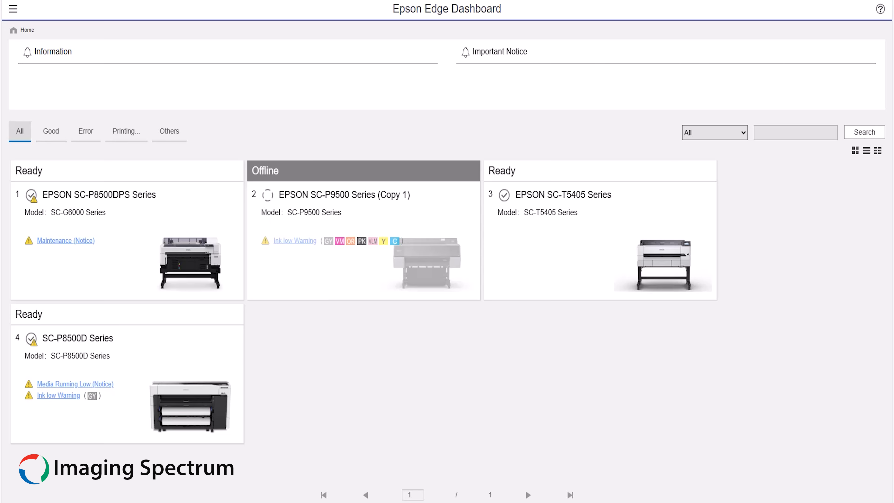
click(14, 9)
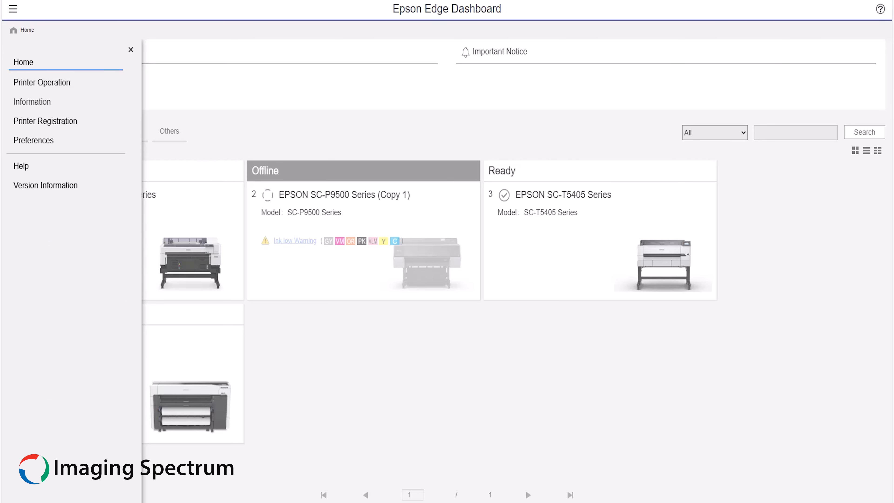
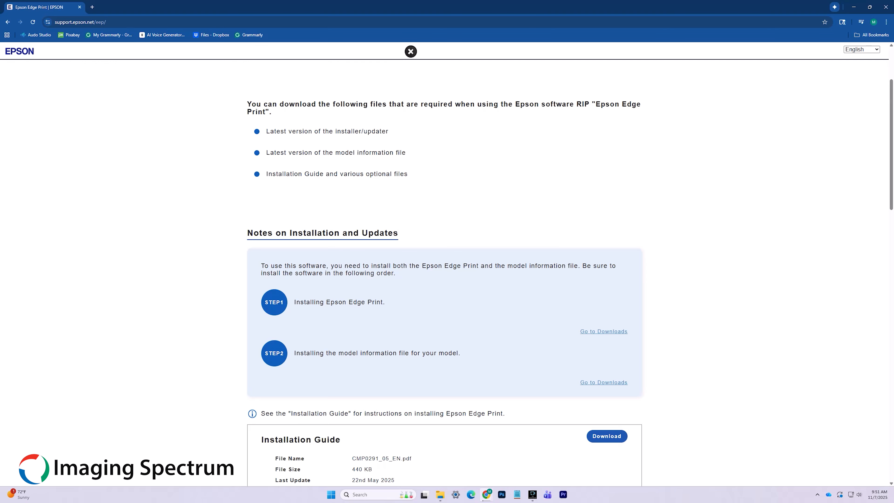
Download the Edge Print 7.3.3 installer and SC-G6000 model file, then open the installer zip
click(604, 331)
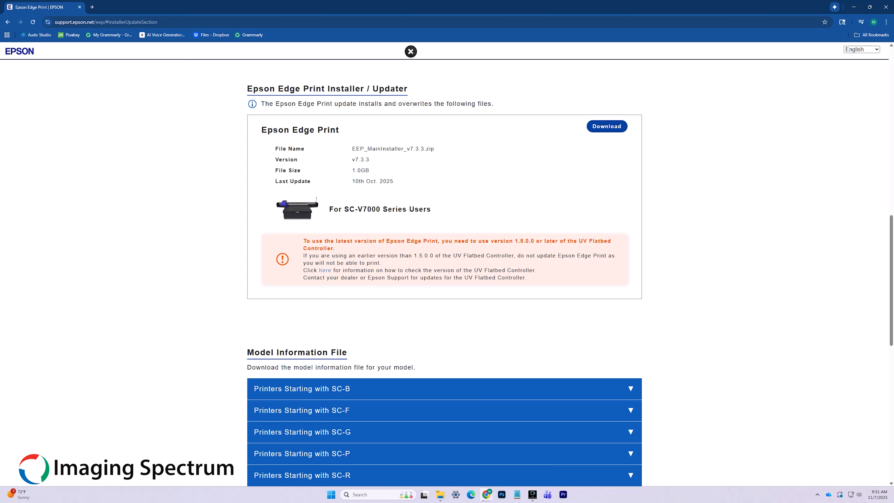
click(607, 126)
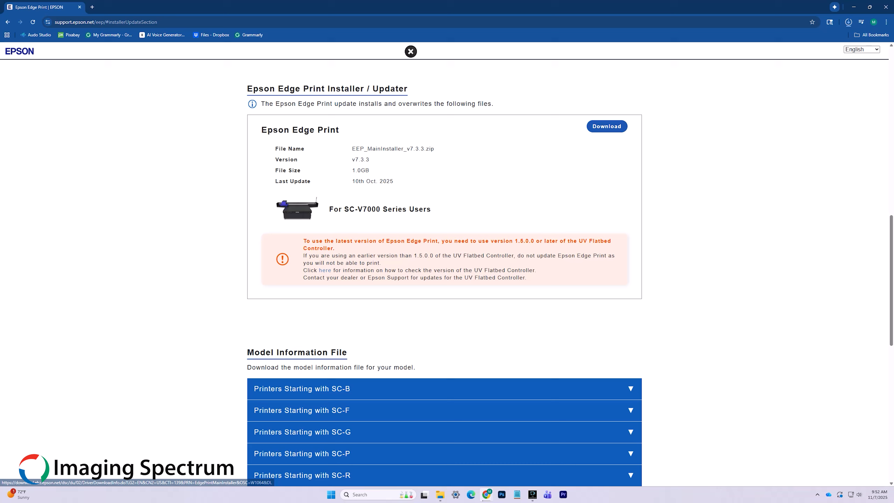
scroll(445, 275, down, 2)
scroll(444, 274, down, 3)
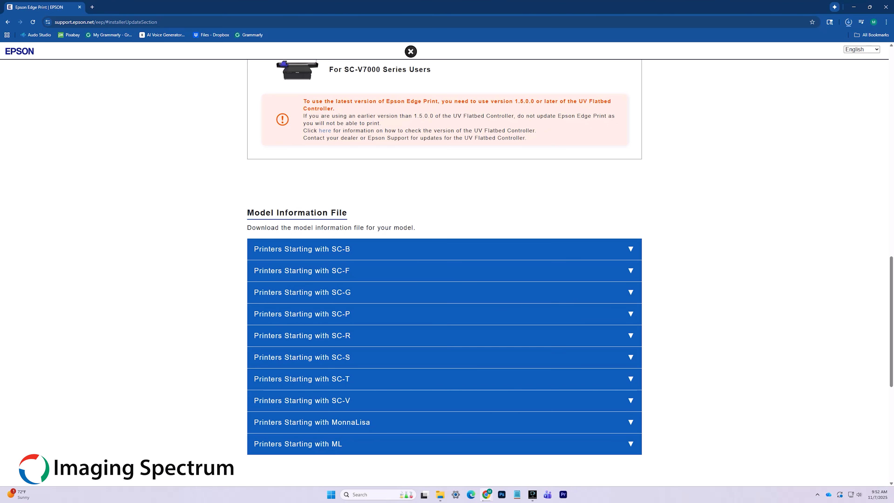
scroll(444, 257, down, 1)
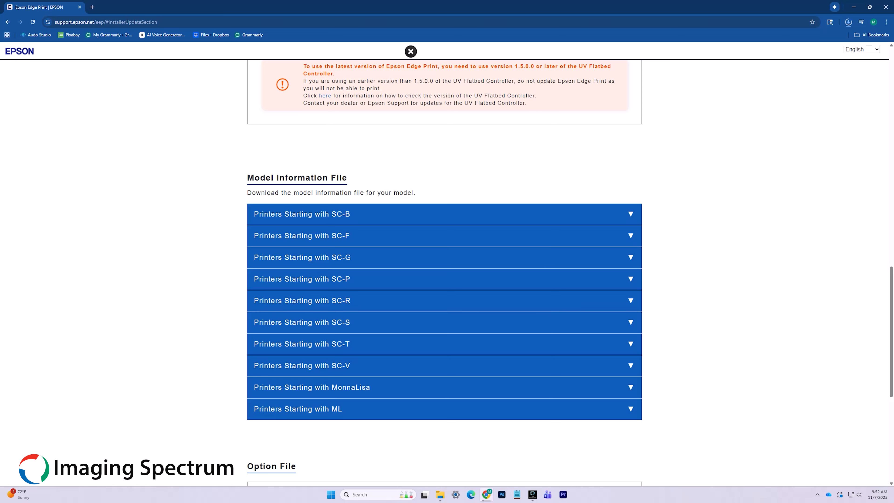
click(634, 258)
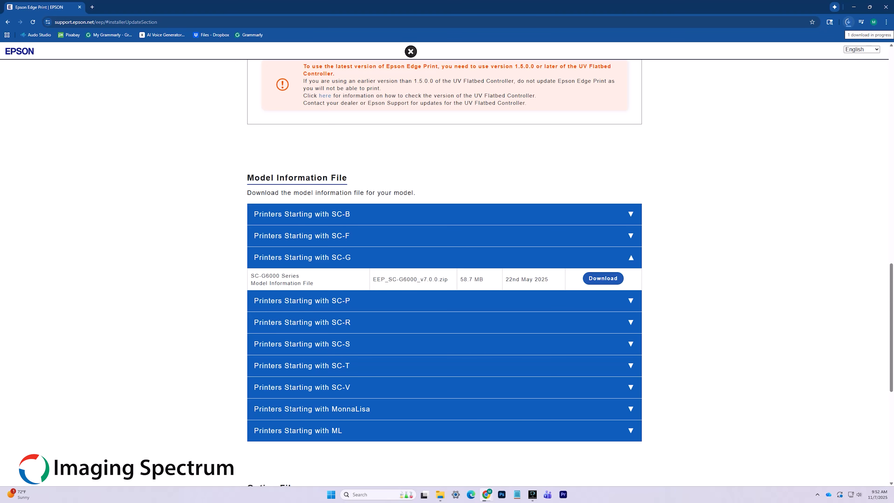
click(848, 22)
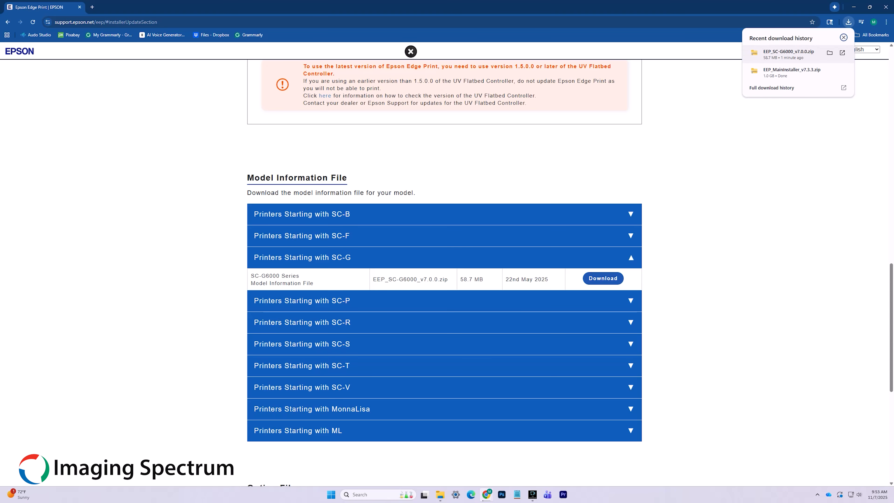
click(830, 52)
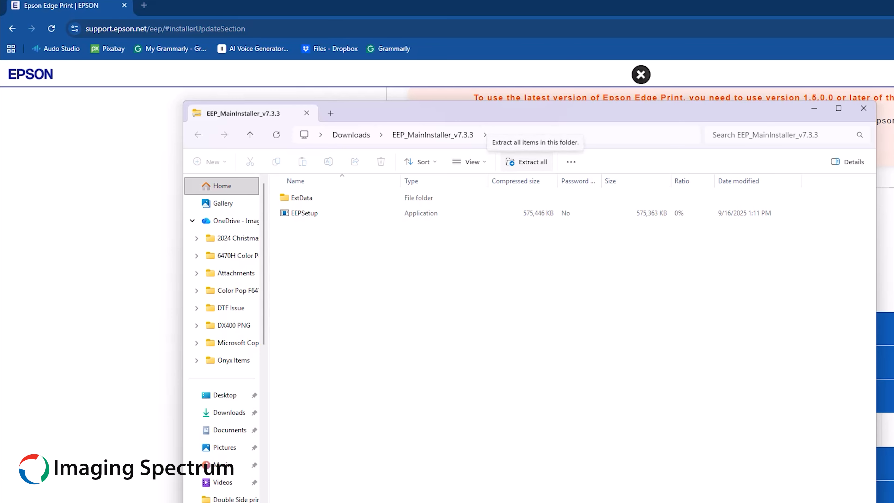
Extract the installer zip to the default EEP_MainInstaller_v7.3.3 folder and launch EEPSetup
click(527, 162)
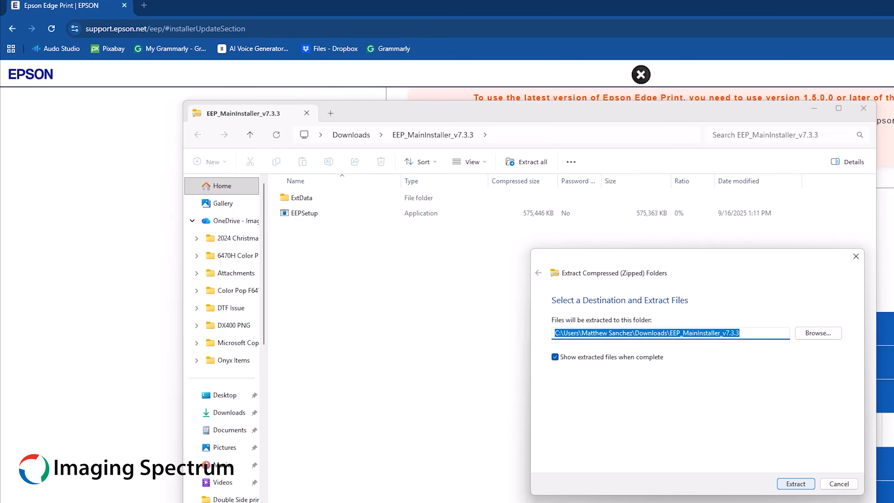
key(Return)
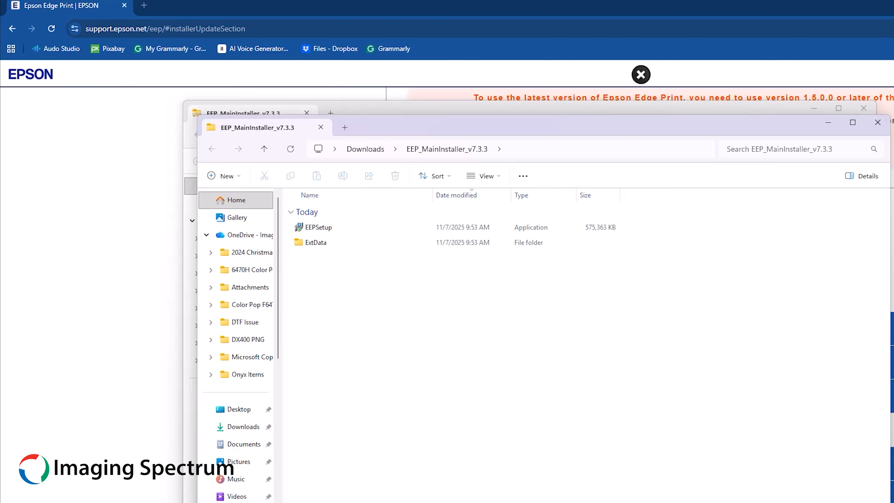
double_click(318, 227)
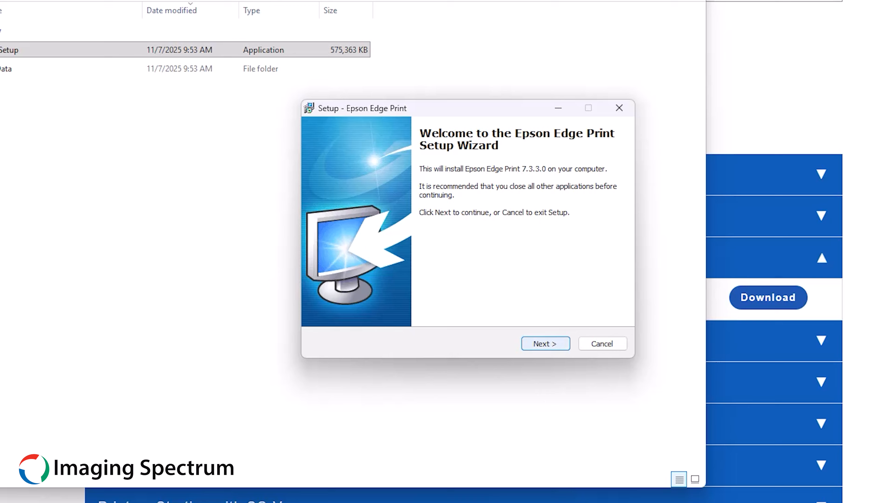
Accept the Epson and Adobe colour profile licences and keep the desktop shortcut option
key(Return)
click(333, 302)
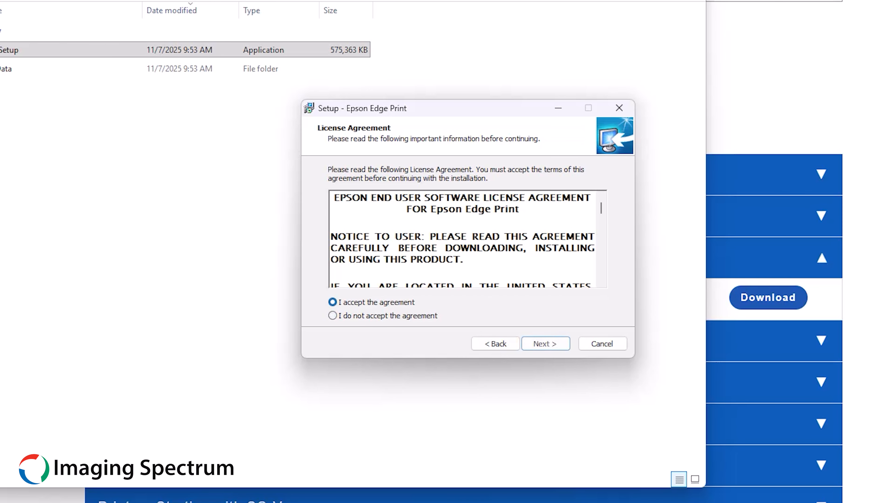
click(545, 343)
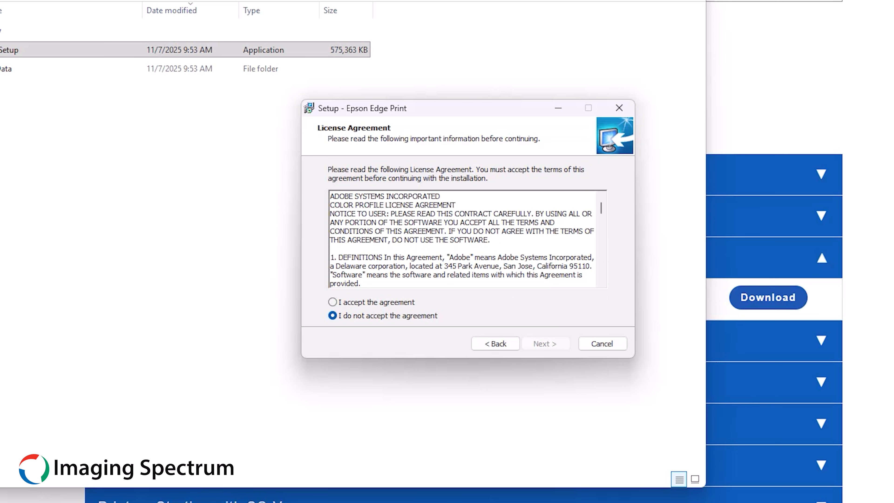
click(333, 302)
click(545, 344)
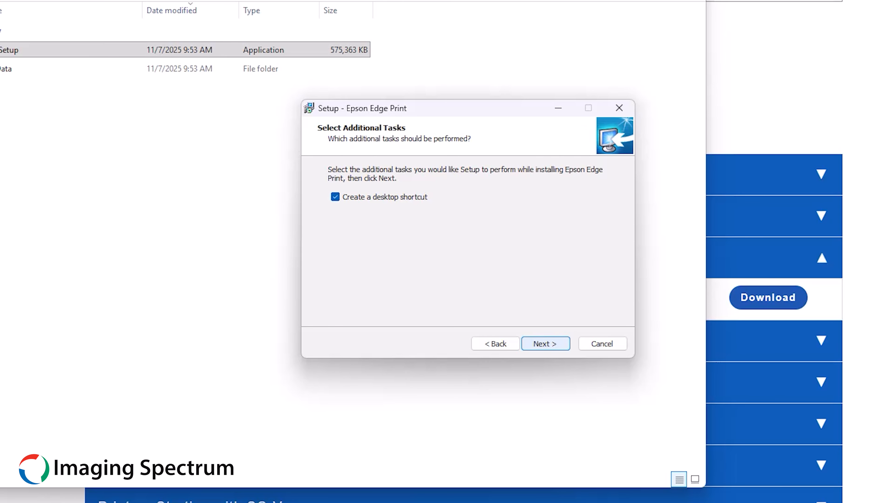
click(545, 344)
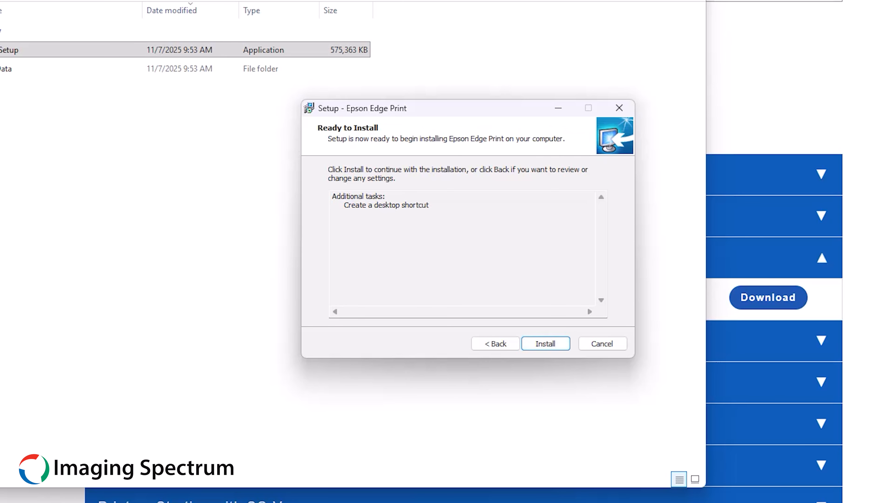
Install Edge Print 7.3.3.0, allowing the X-Rite, EPSON Ports and USB drivers, then finish
key(Return)
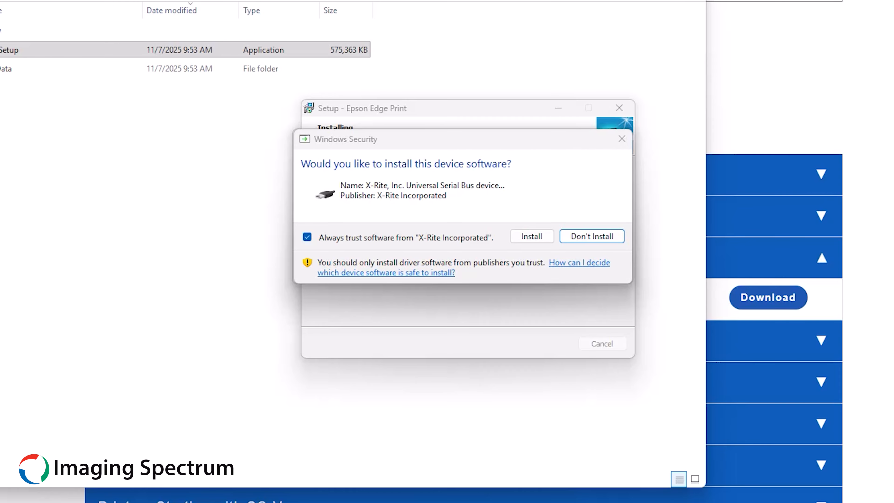
click(531, 237)
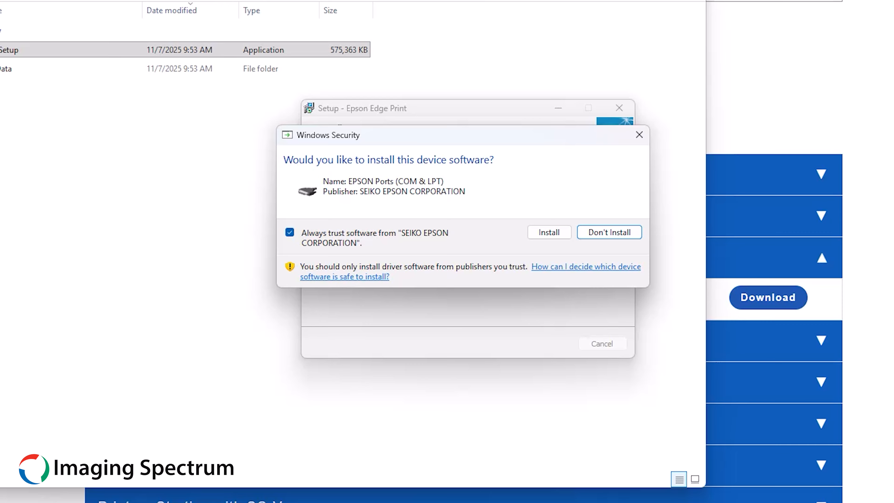
click(549, 233)
click(549, 232)
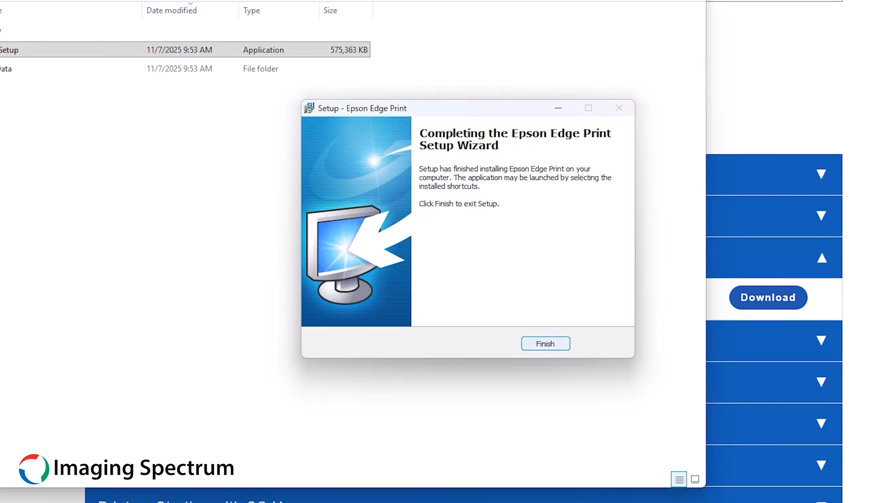
click(545, 344)
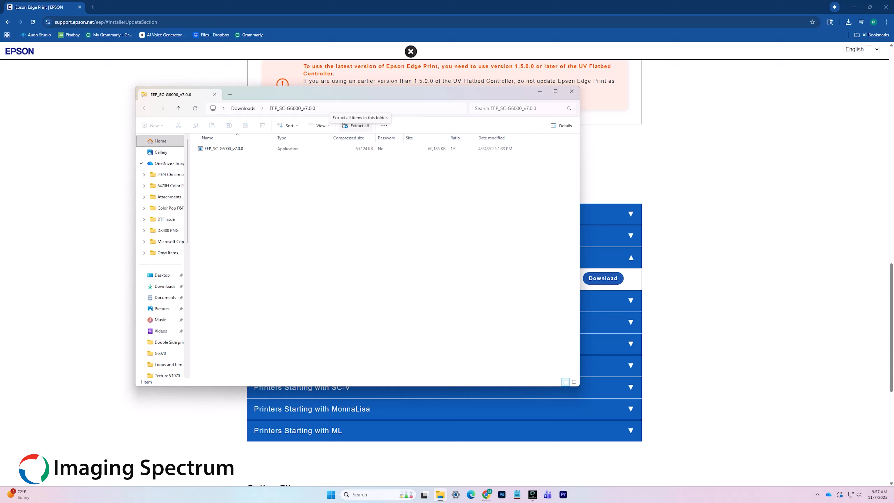
Extract EEP_SC-G6000_v7.0.0 and install SC-G6000 Series support, allowing the EPSON Printers driver
click(356, 125)
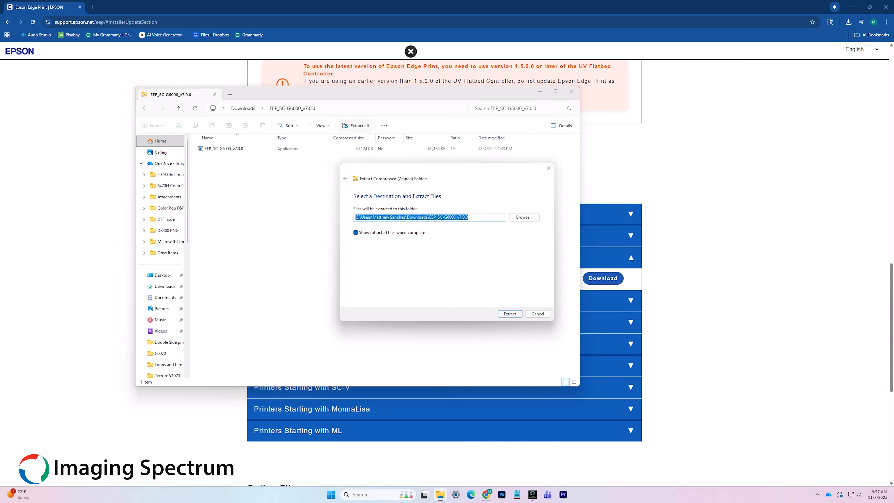
key(Return)
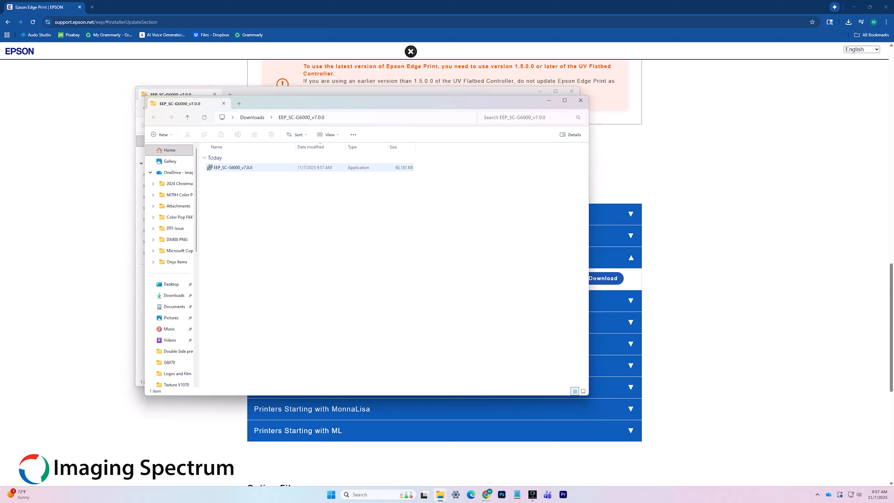
double_click(232, 167)
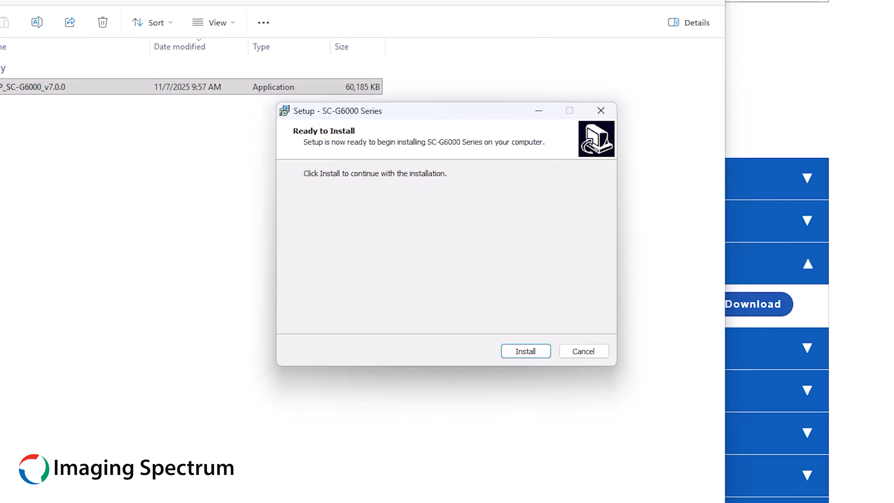
key(Return)
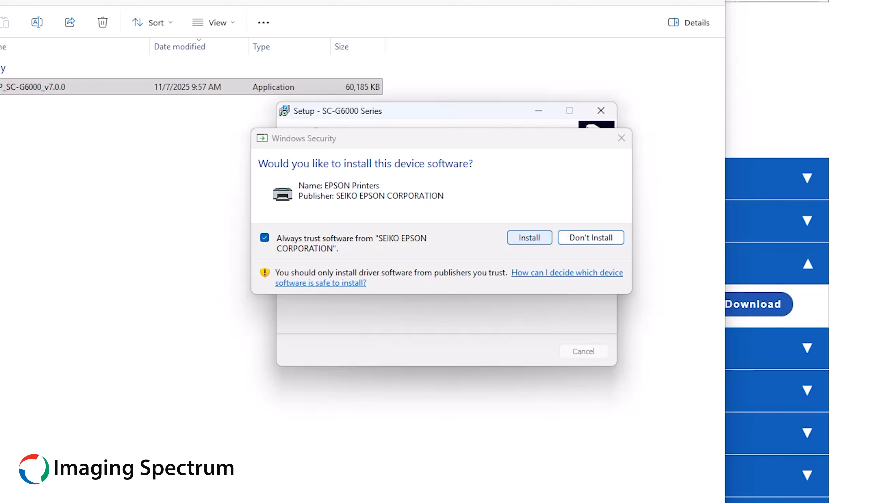
click(530, 237)
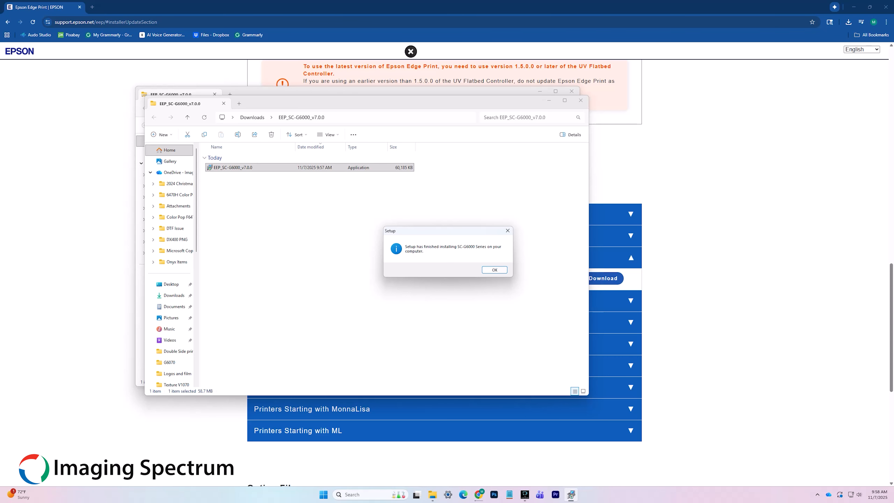
key(Return)
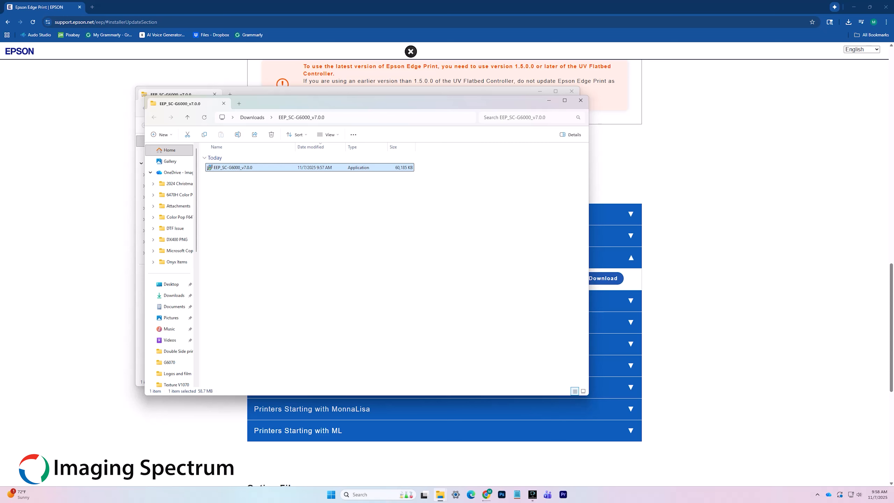
click(581, 101)
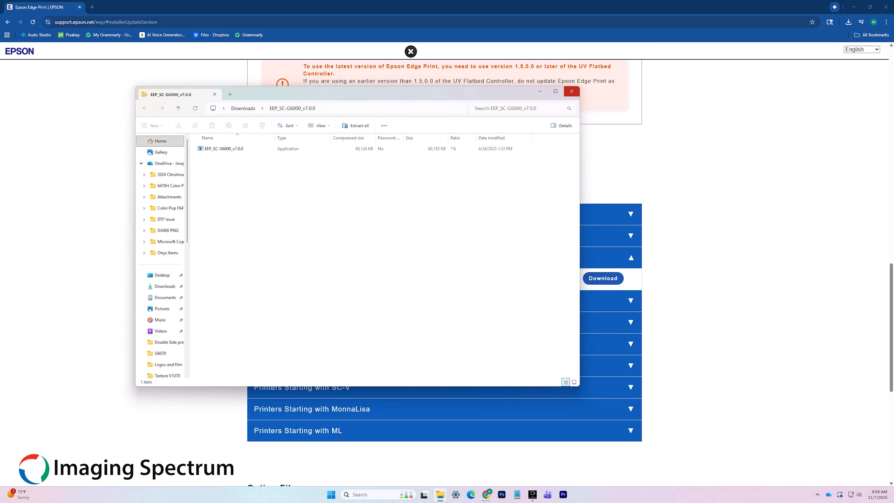
Close the remaining zip window and minimize all three Chrome windows
click(572, 91)
click(853, 7)
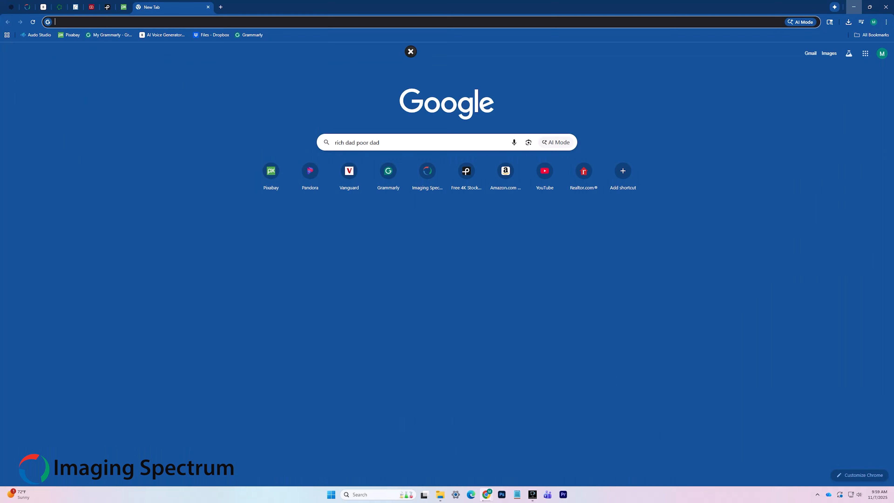
click(854, 7)
click(854, 7)
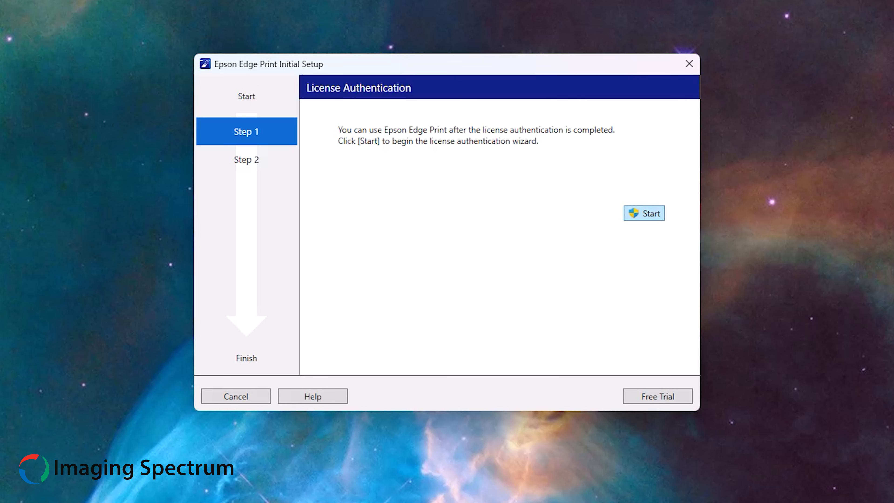
Start online license authentication and enter the product serial number
click(645, 213)
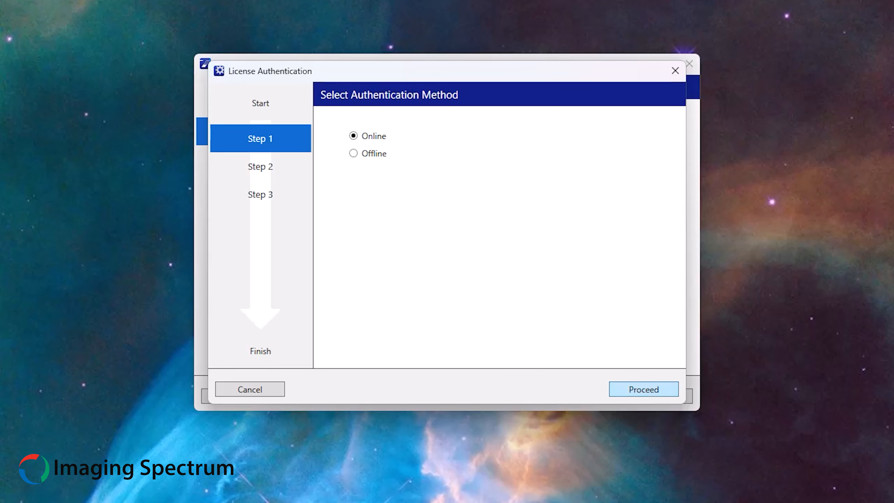
key(Return)
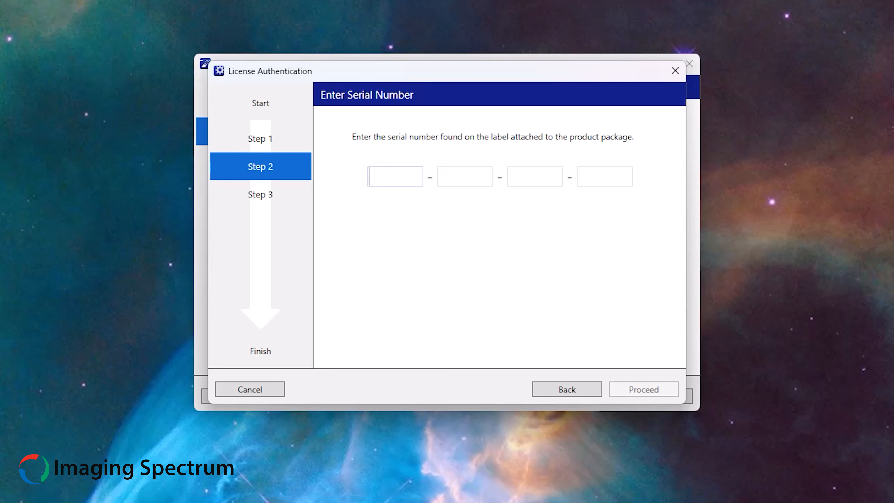
text(XXXXXXXXXXXXXX)
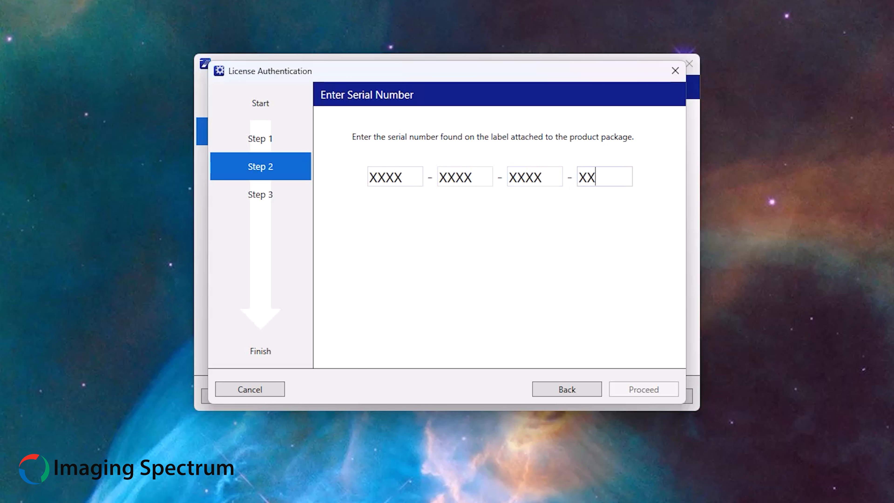
text(X)
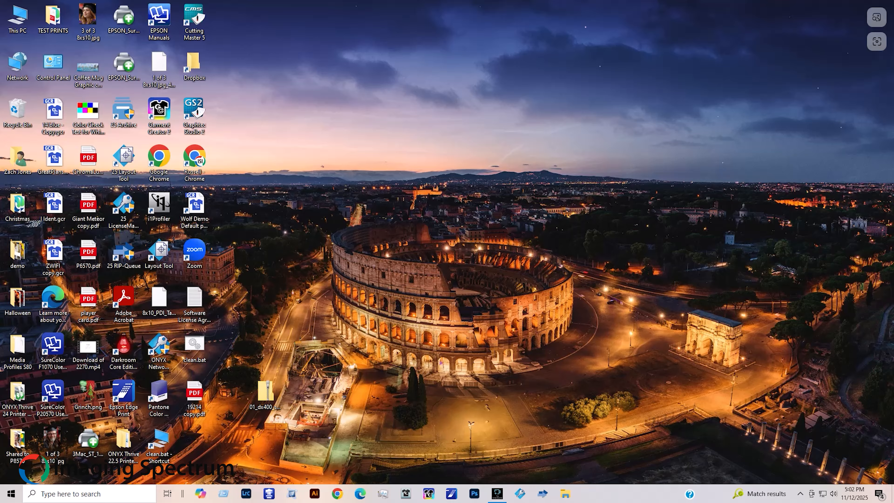
Launch Epson Edge Print from its taskbar icon
click(451, 494)
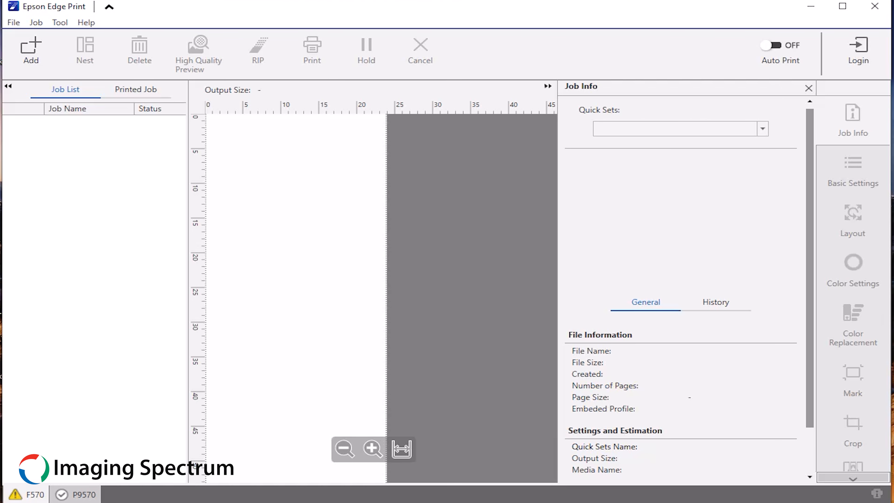
Open the Tool menu in Edge Print's main window
click(60, 23)
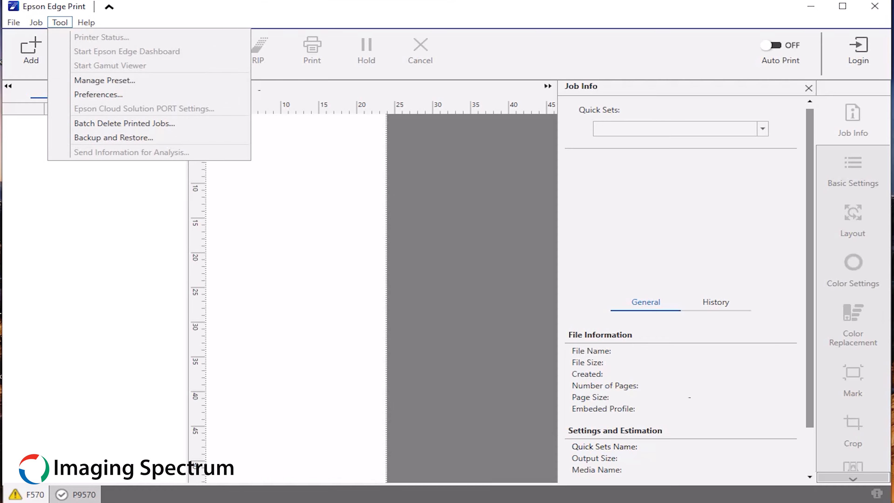
Open the Printer category in Preferences and search for printers to register
click(98, 95)
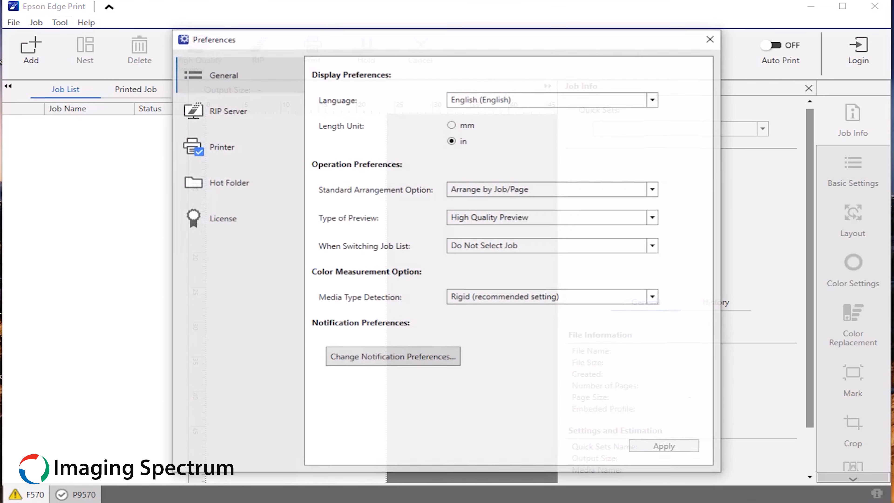
click(222, 147)
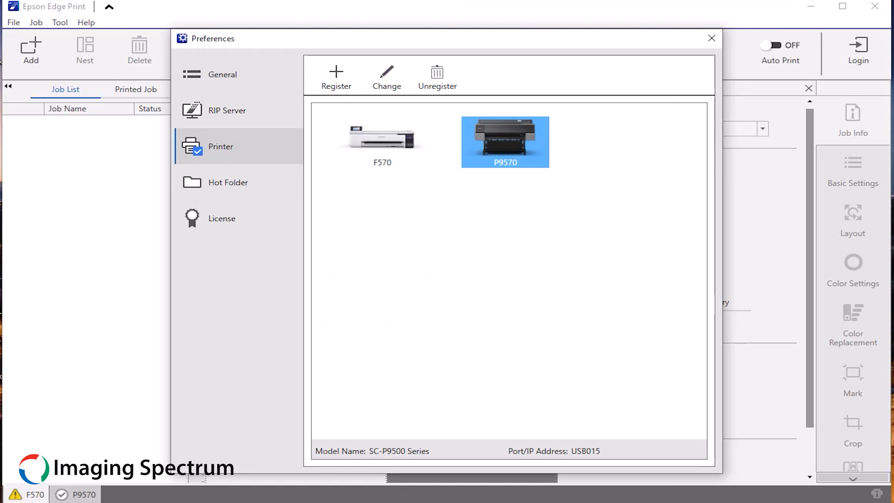
click(337, 77)
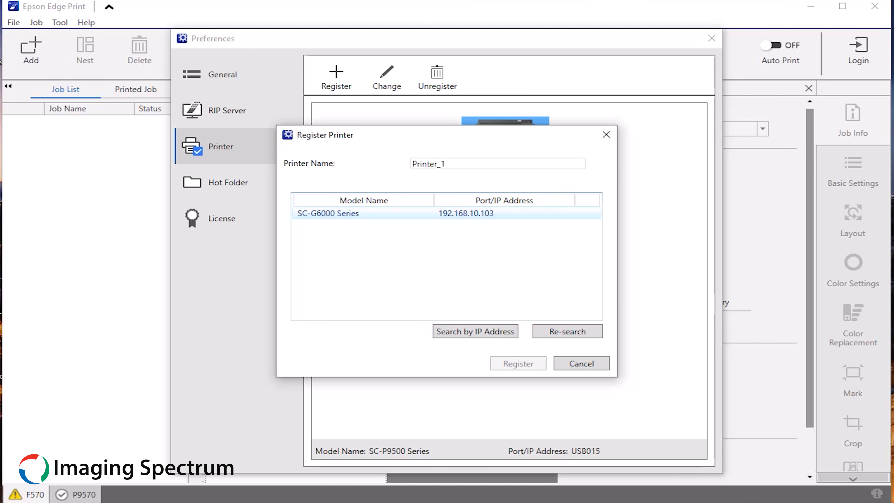
Register the discovered SC-G6000 Series at 192.168.10.103 under the name G6070
click(345, 214)
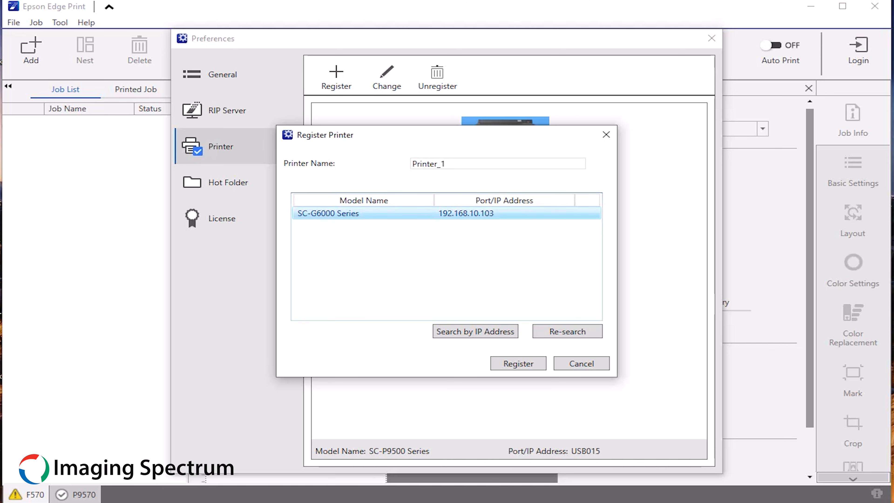
click(446, 164)
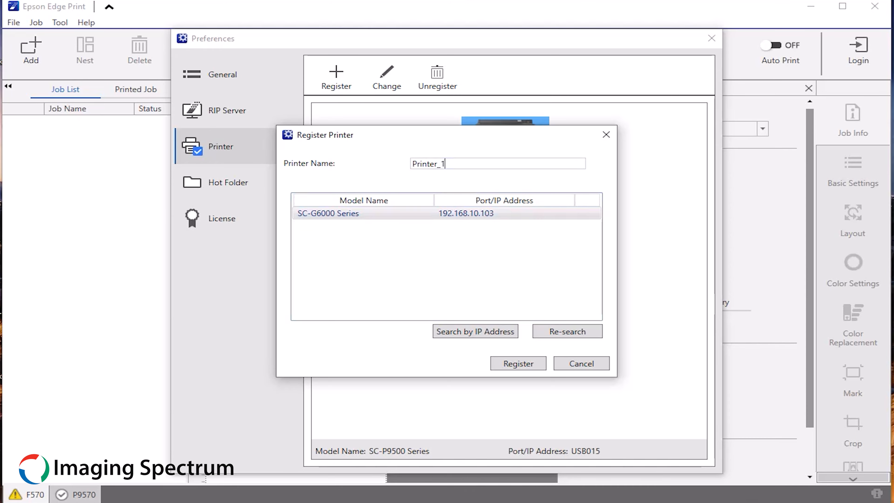
double_click(447, 164)
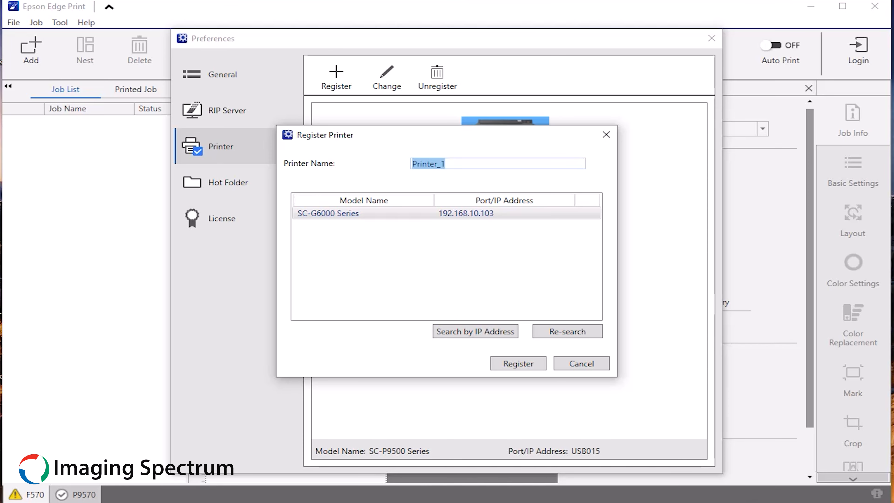
text(G6070)
key(Return)
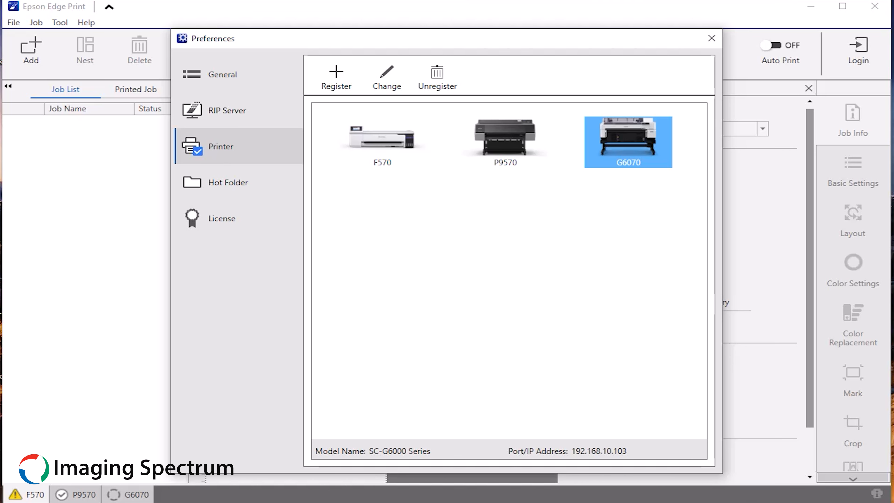
Sync the printer's media settings through Manage Preset to add the Quick Glide, EZ DTF and Kodacolor presets
click(711, 38)
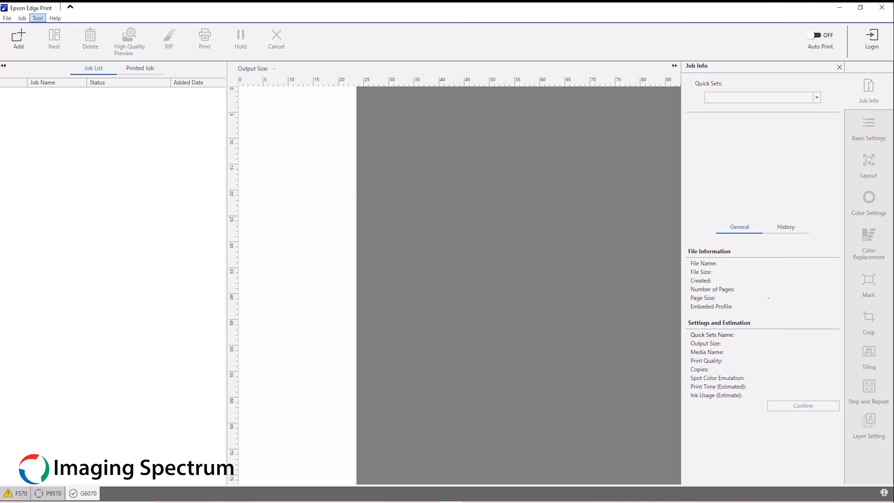
click(38, 18)
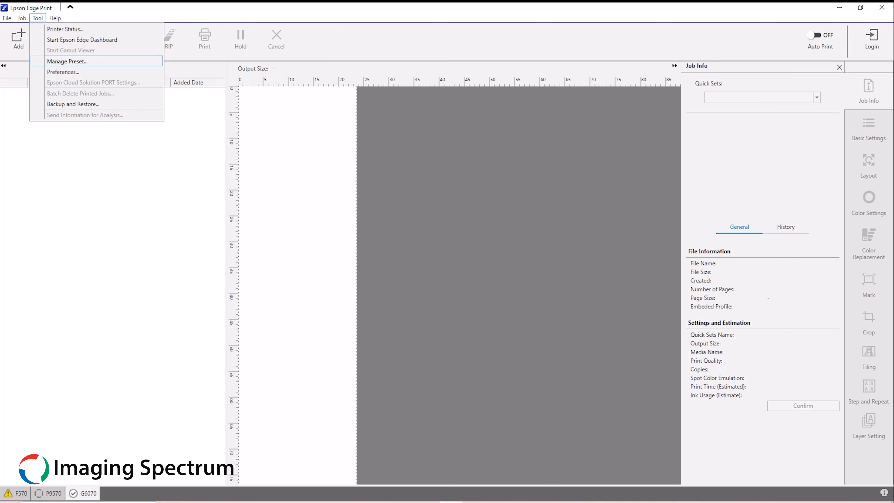
click(67, 61)
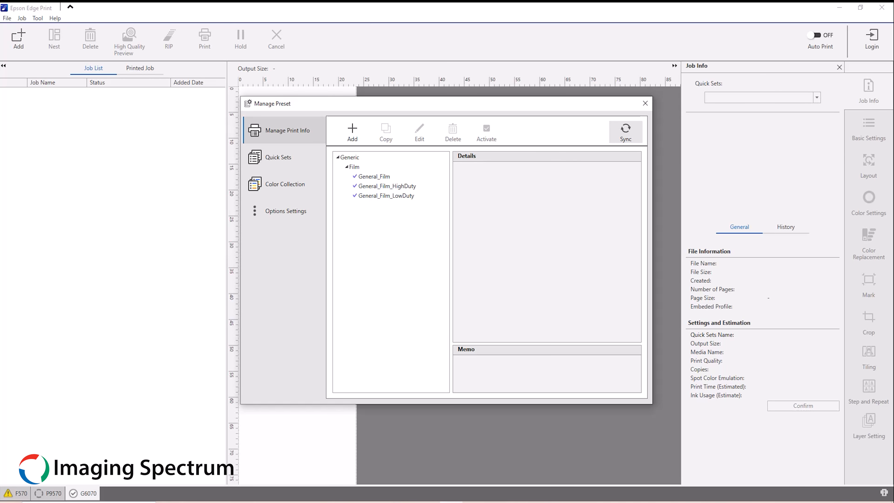
click(625, 132)
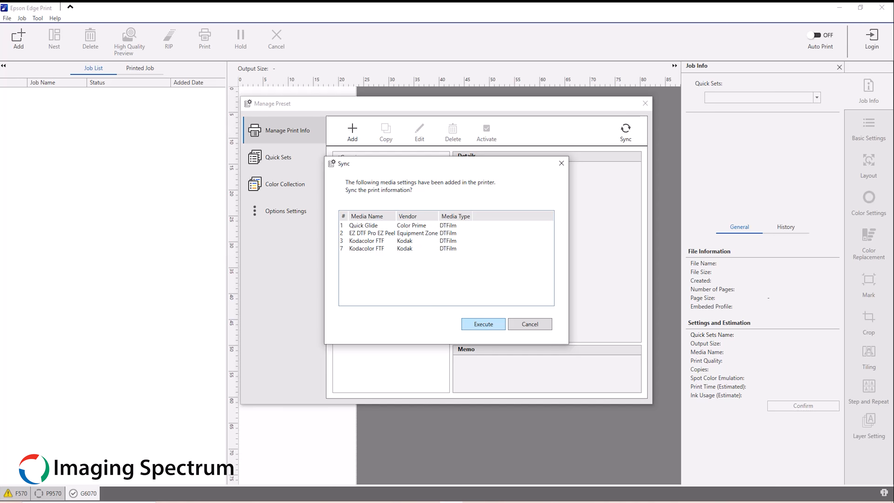
click(484, 324)
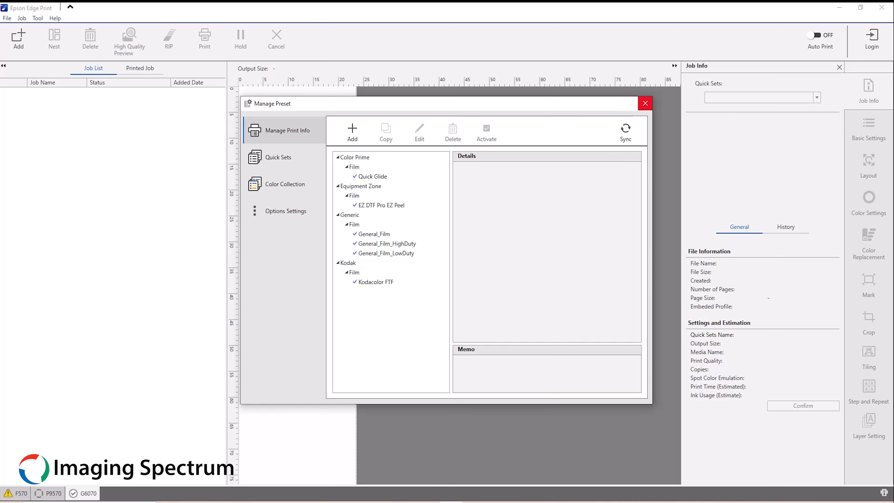
click(645, 104)
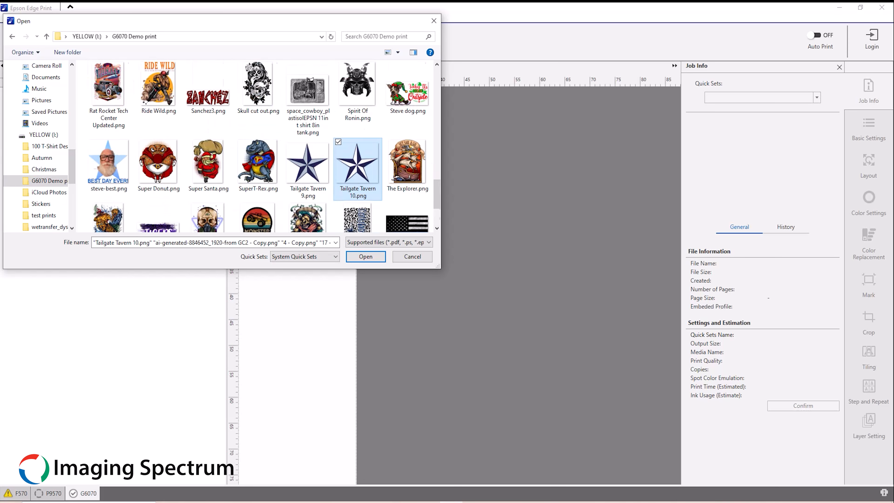
Select the PNG designs in the G6070 Demo print folder and add them as print jobs
ctrl+click(109, 162)
ctrl+click(109, 84)
ctrl+click(159, 84)
ctrl+click(208, 97)
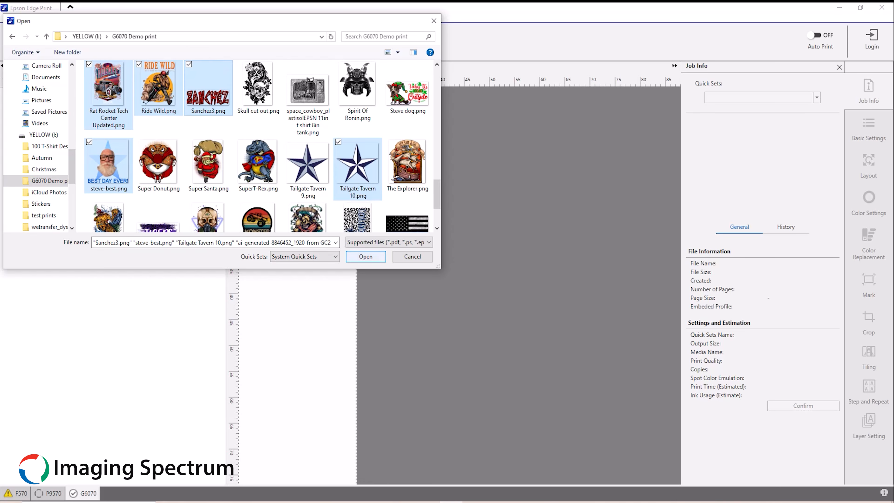
click(366, 257)
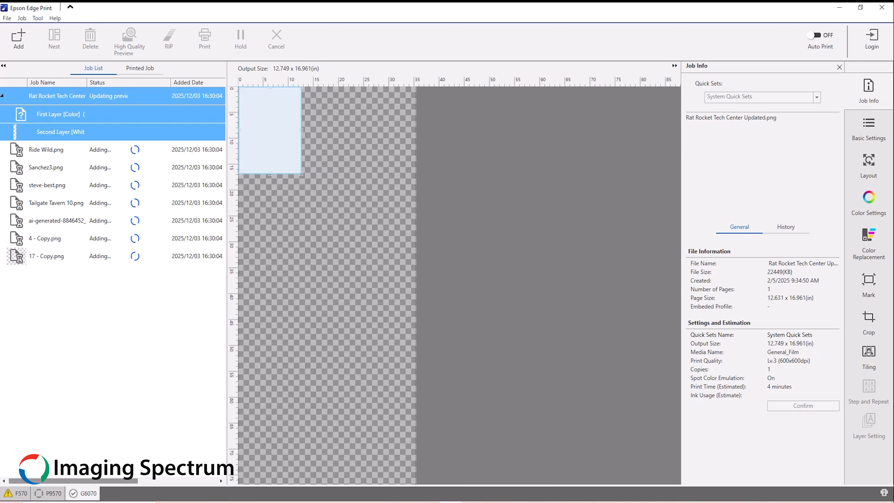
In Basic Settings, keep double-layer colour-then-white, choose Quick Glide media, and refresh the media setting
click(868, 131)
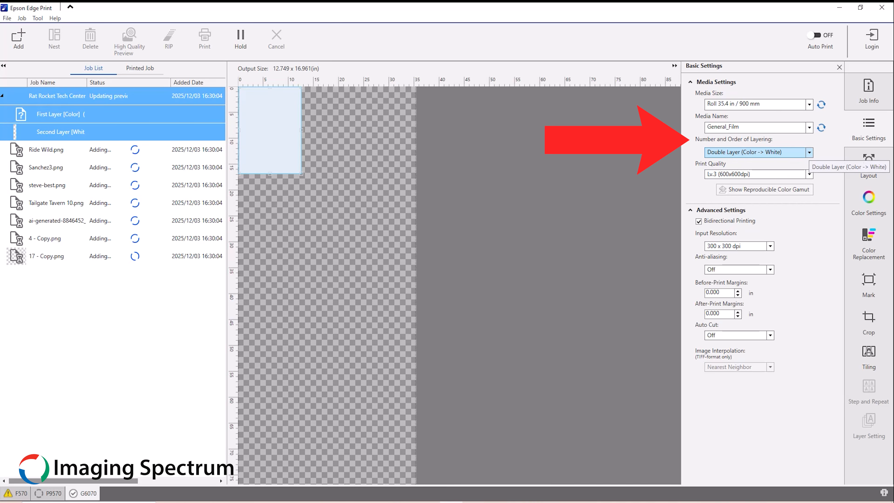
click(809, 152)
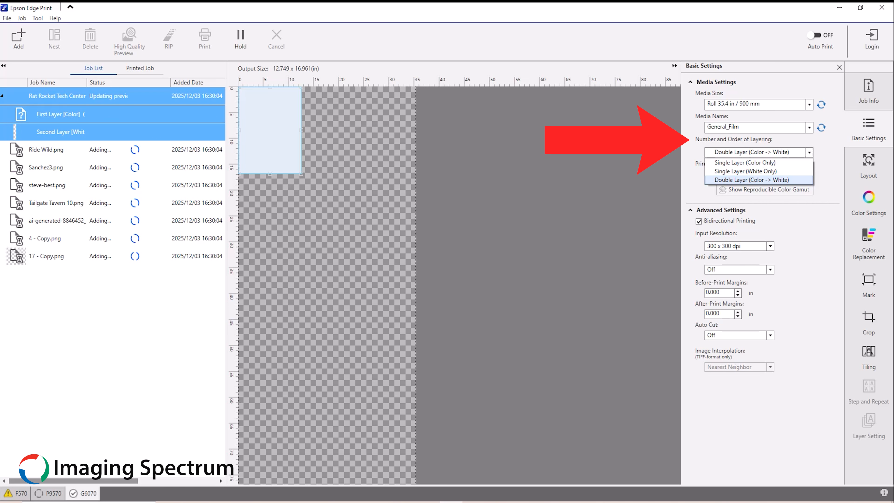
click(810, 153)
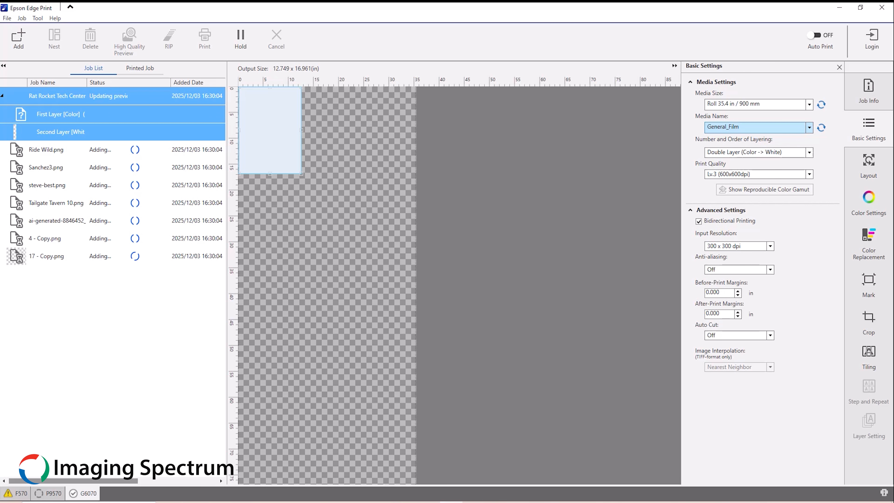
click(810, 127)
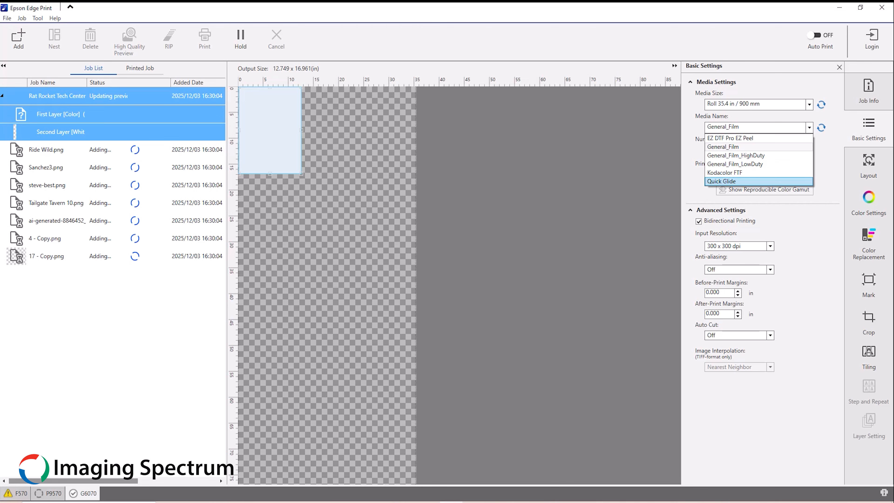
click(757, 182)
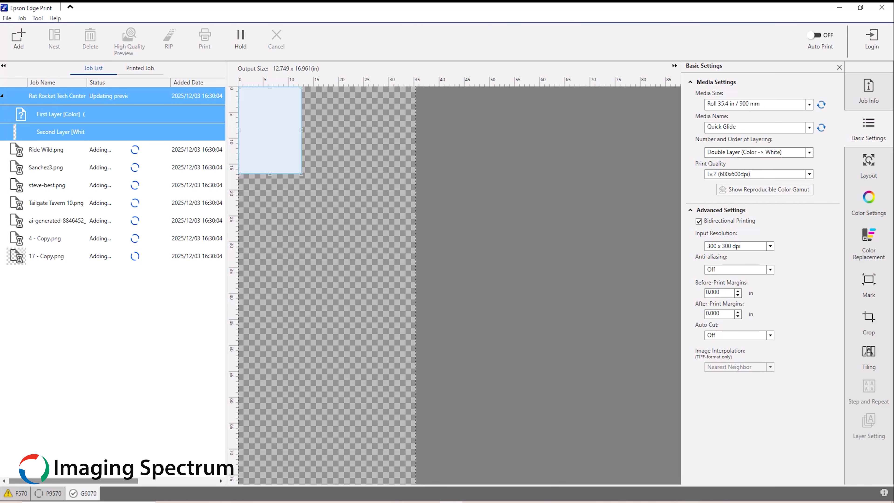
click(821, 128)
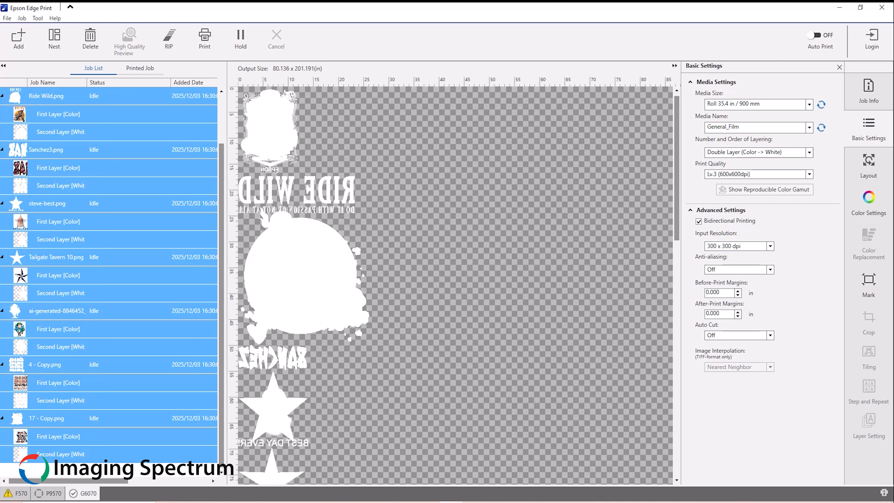
Nest all jobs on Quick Glide film at 600 x 600 dpi with a Tight arrangement
click(55, 39)
click(809, 127)
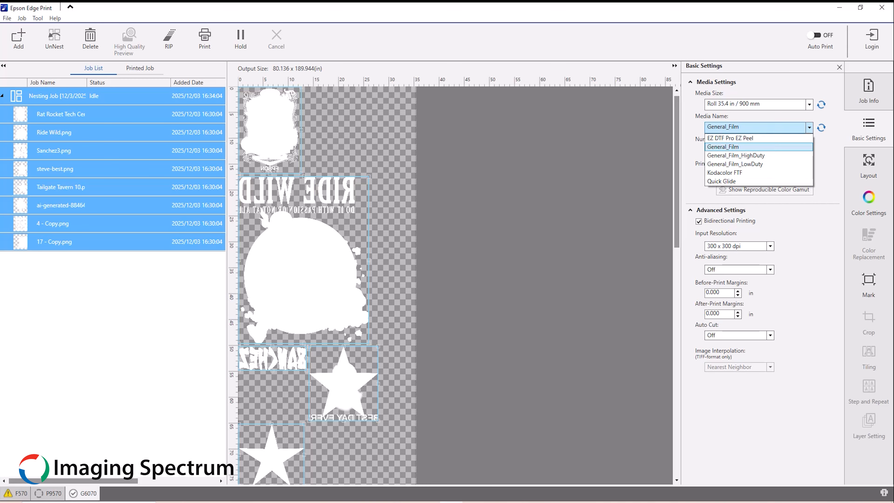
click(721, 181)
click(771, 246)
click(724, 264)
click(869, 166)
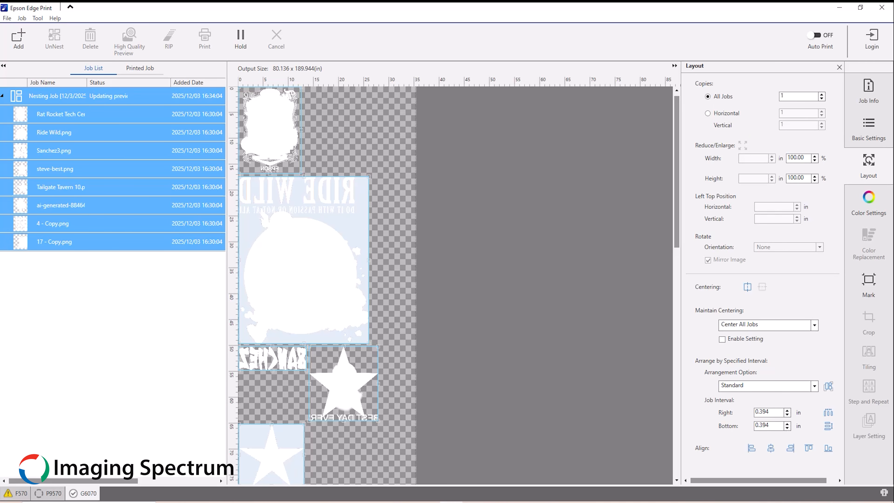
click(767, 385)
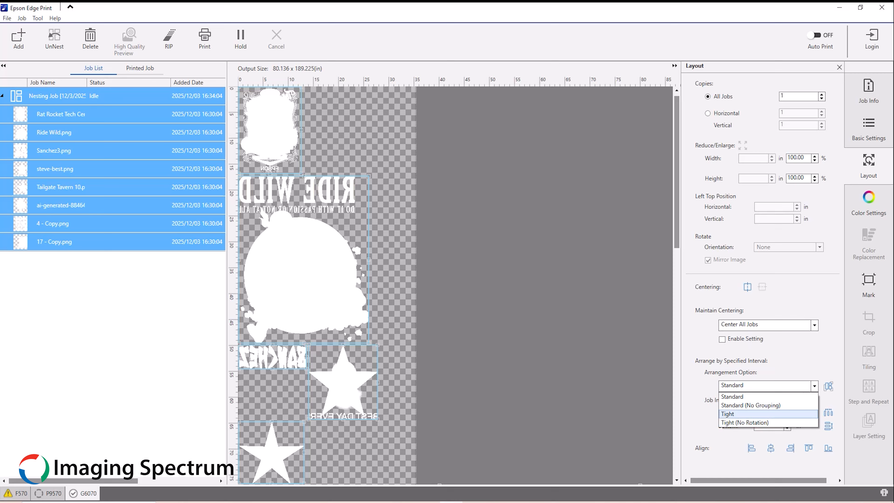
click(743, 414)
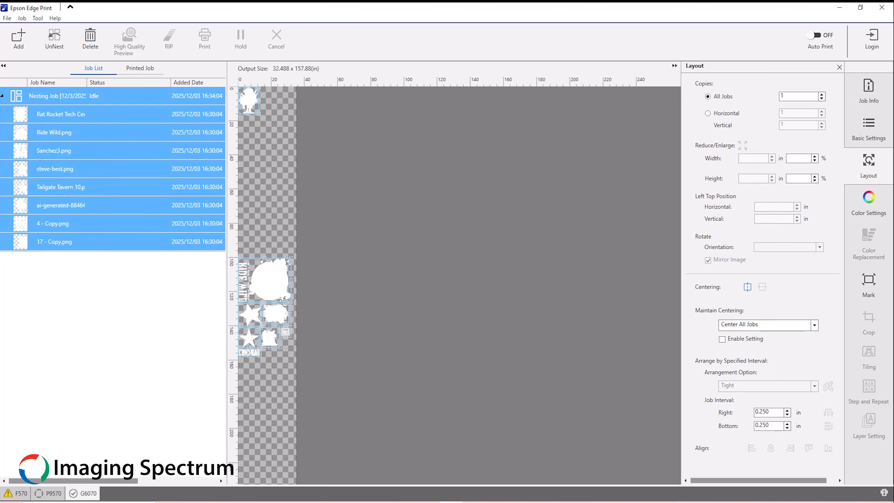
Raise the copies of 17 - Copy to 3 and add copies of Sanchez3
click(473, 459)
scroll(472, 370, down, 10)
click(319, 399)
click(821, 94)
click(822, 94)
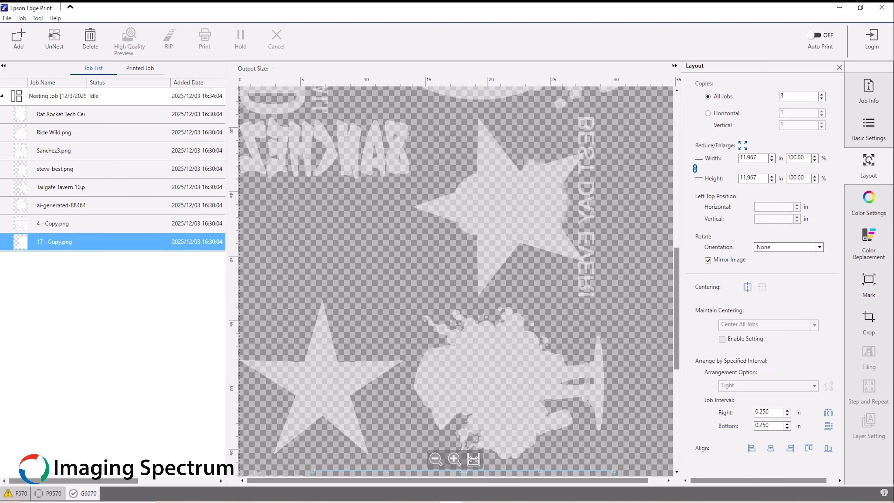
click(53, 223)
click(54, 151)
click(822, 94)
click(821, 94)
click(57, 96)
click(828, 386)
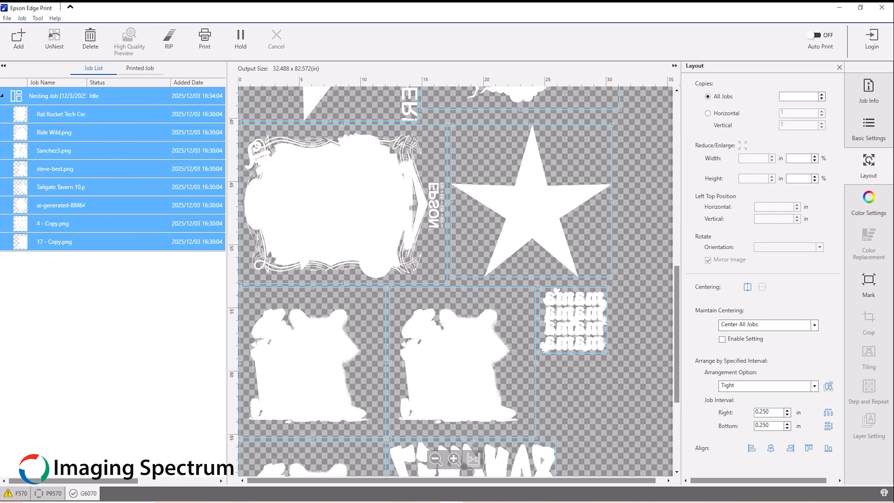
Shrink Ride Wild's width to 12 and reselect the whole nesting job
click(436, 460)
click(436, 459)
click(310, 130)
double_click(749, 158)
text(12)
key(Return)
click(57, 96)
click(828, 387)
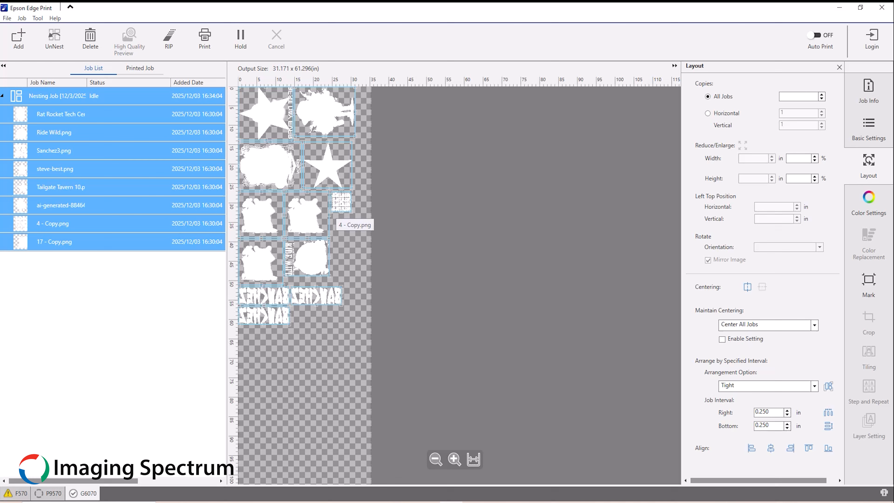
click(340, 202)
click(57, 96)
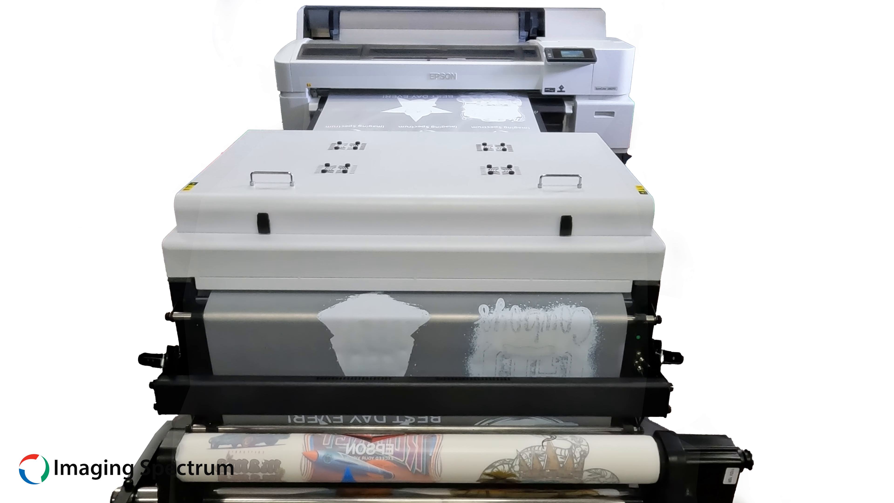